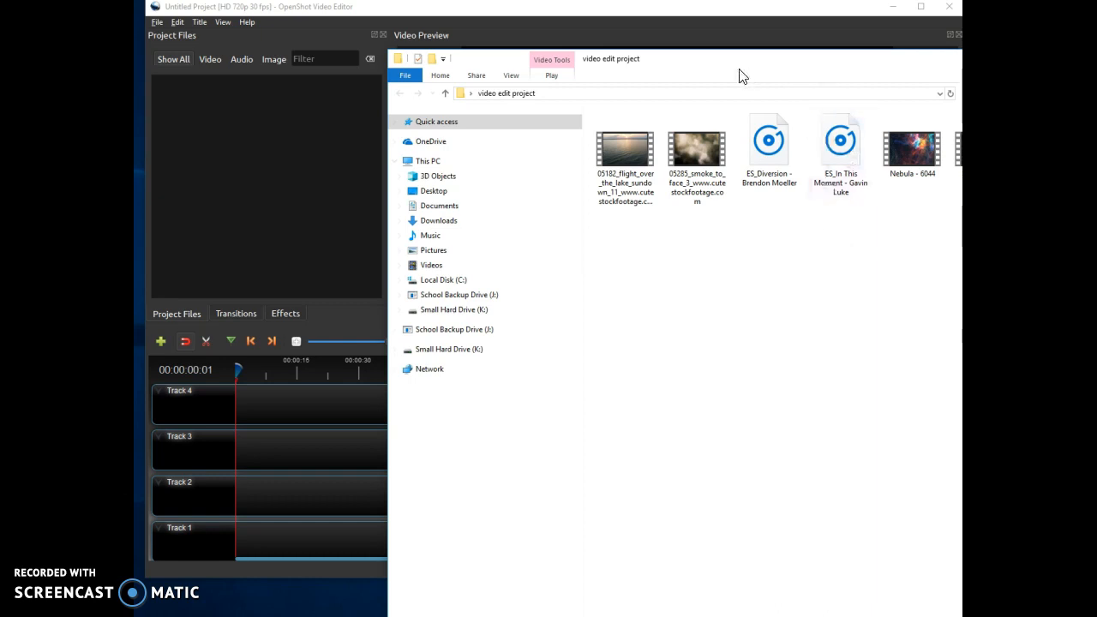
Import all seven media files from the video edit project folder into the project's files.
left_click_drag(983, 70, 917, 37)
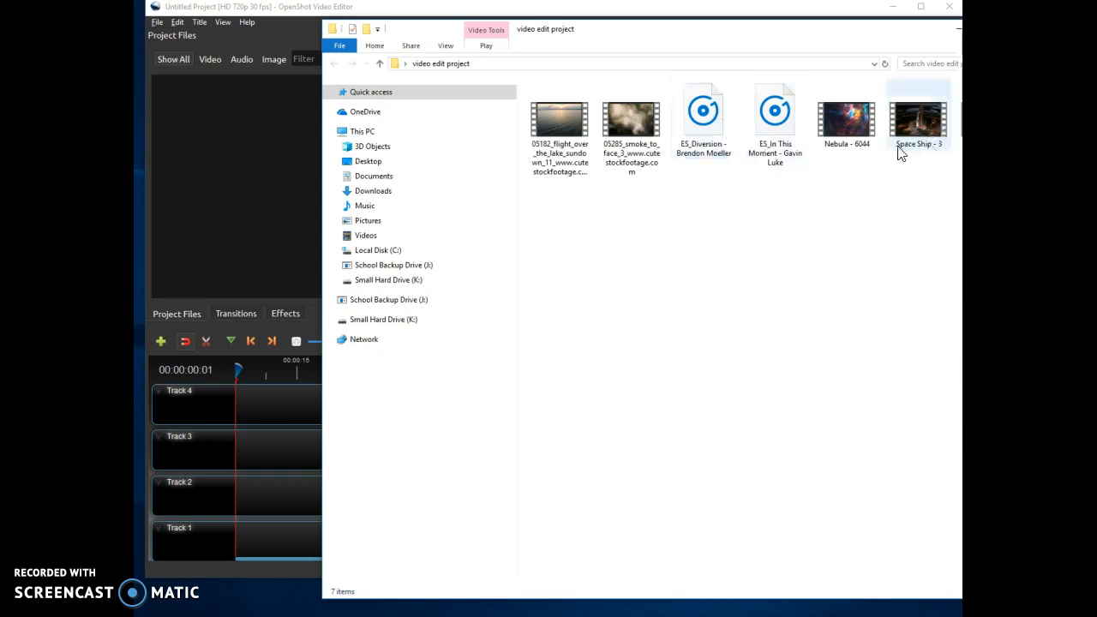
mouse_move(561, 128)
left_mouse_down()
mouse_move(635, 127)
mouse_move(559, 124)
left_mouse_up()
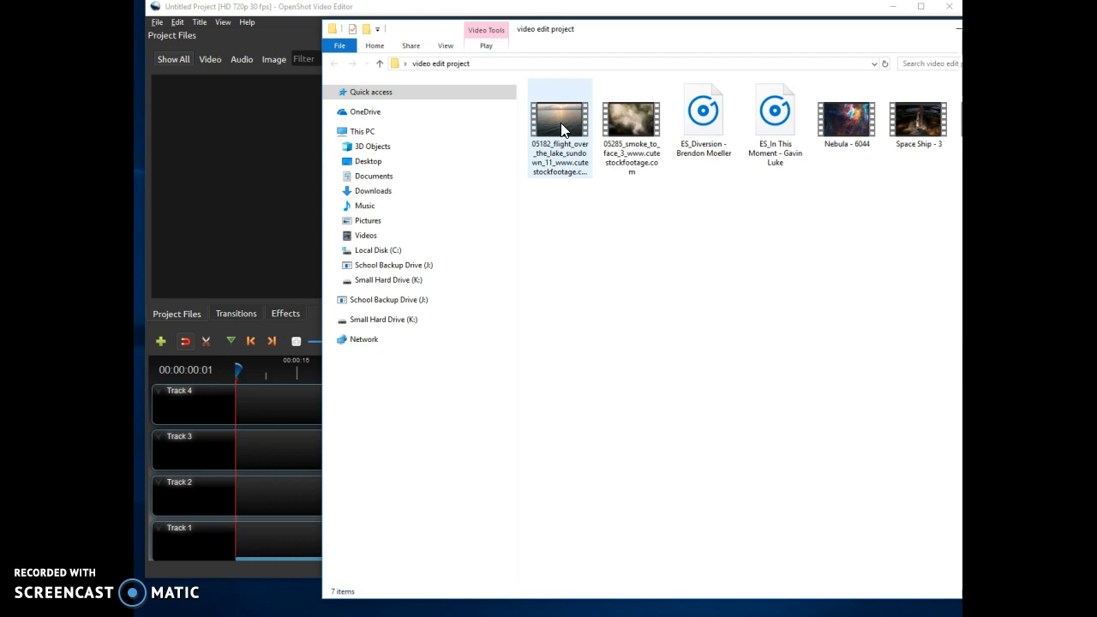
left_click_drag(919, 180, 252, 158)
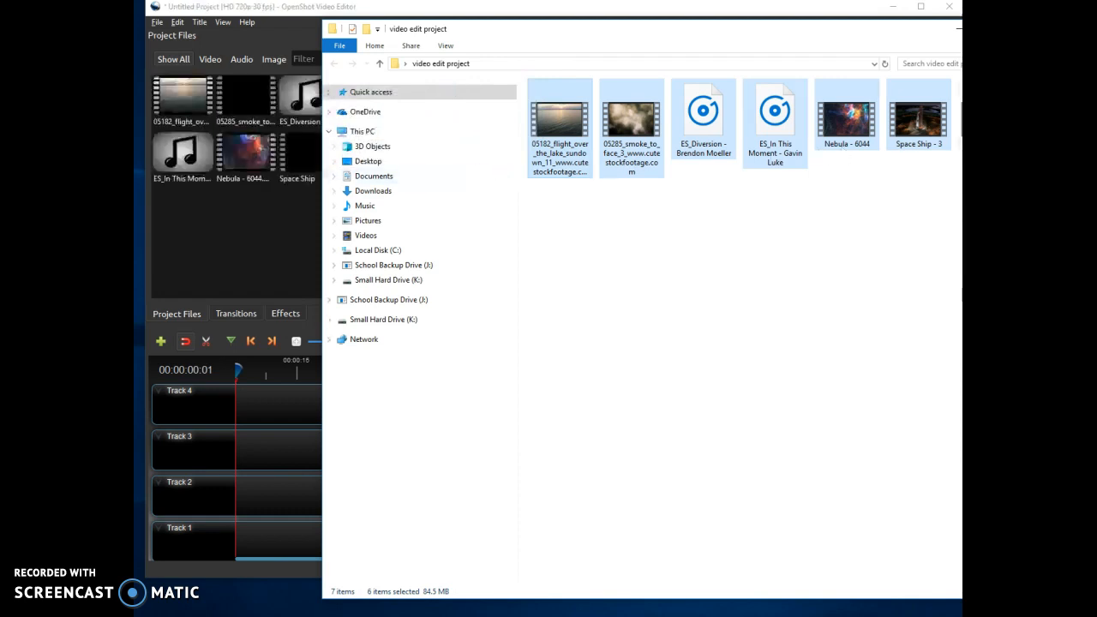
left_click_drag(989, 122, 254, 259)
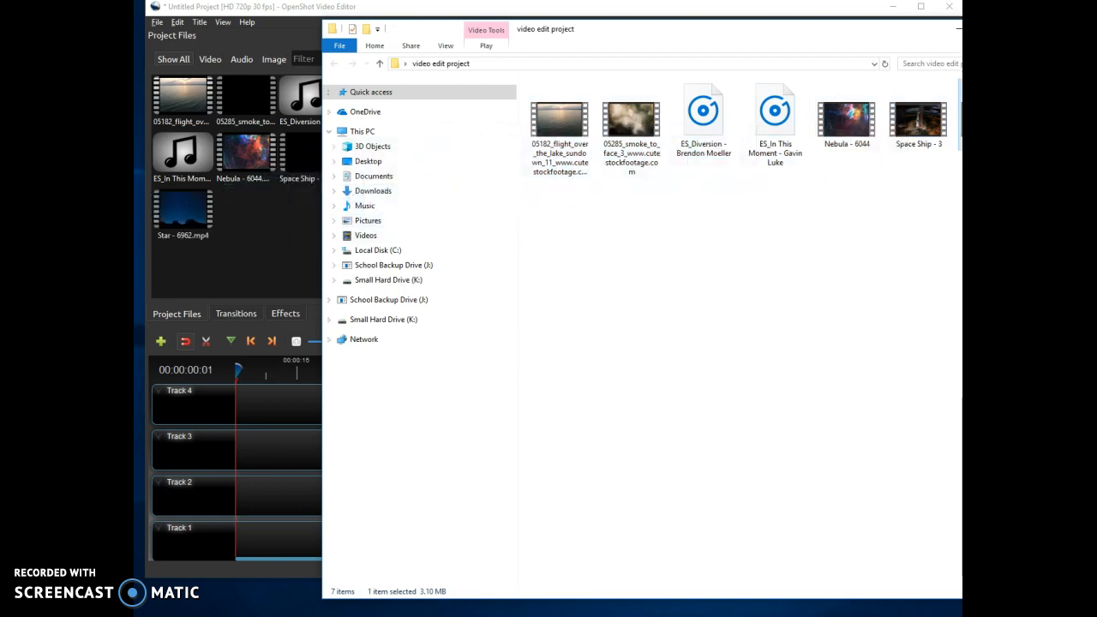
Close the file explorer window and cancel the accidental closing of the project.
left_click(949, 15)
left_click(949, 8)
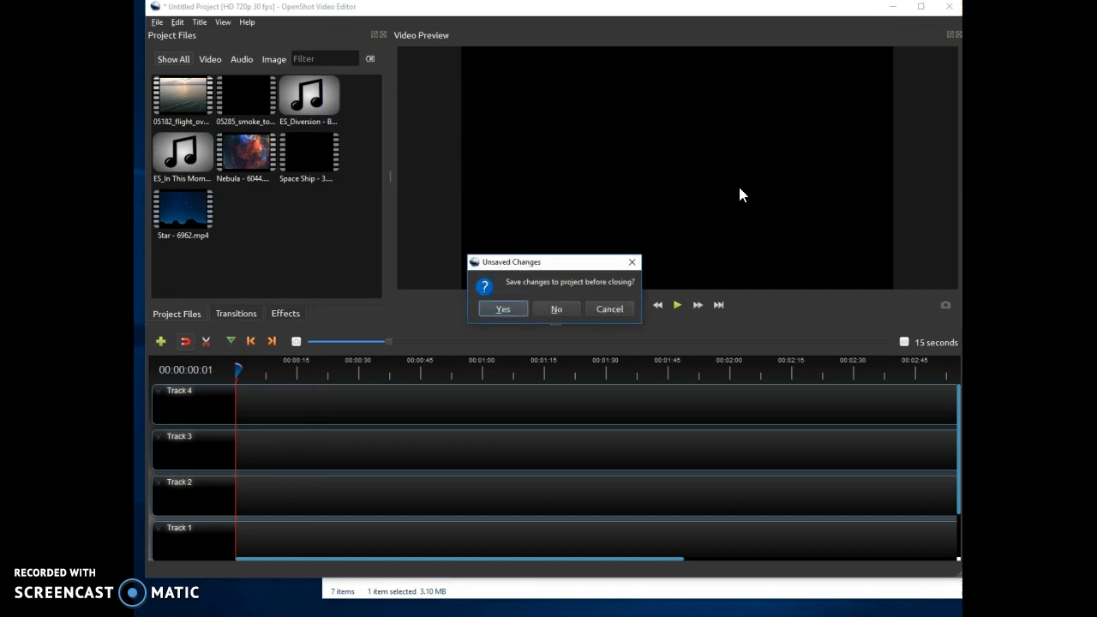
left_click(597, 310)
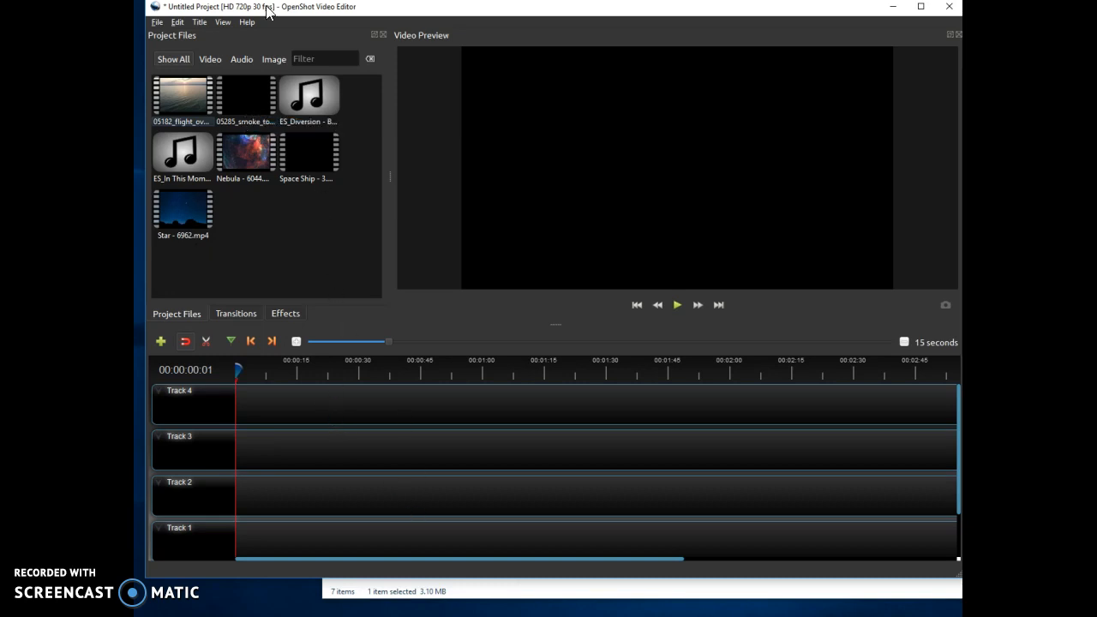
Create a new title from the Bubbles 1 template with Line 1 set to Video Editor Tutorial.
left_click(199, 22)
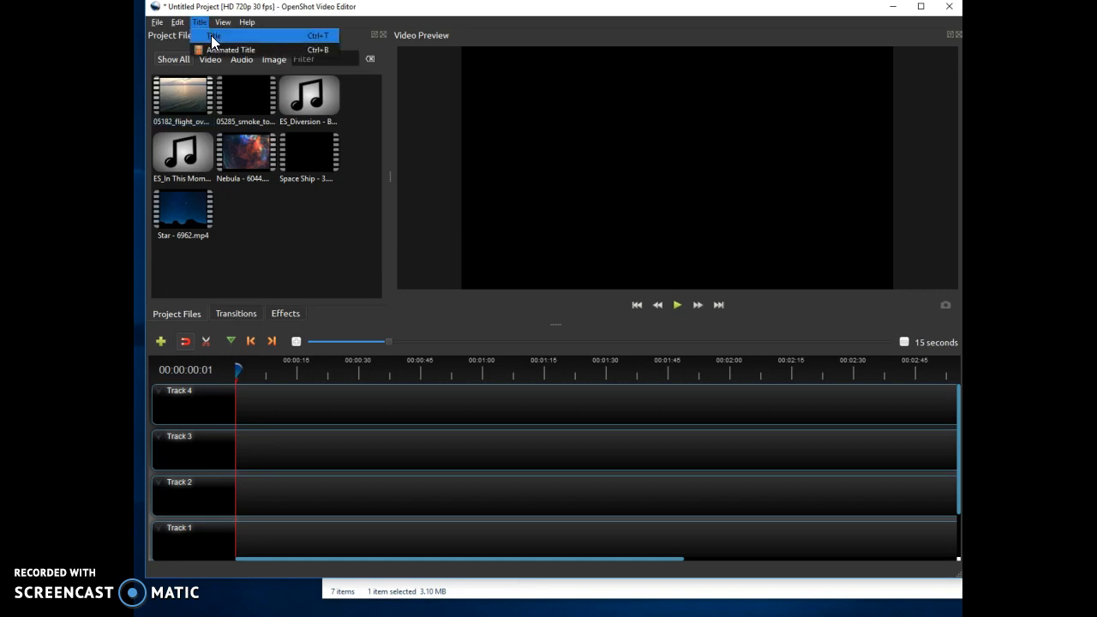
left_click(211, 35)
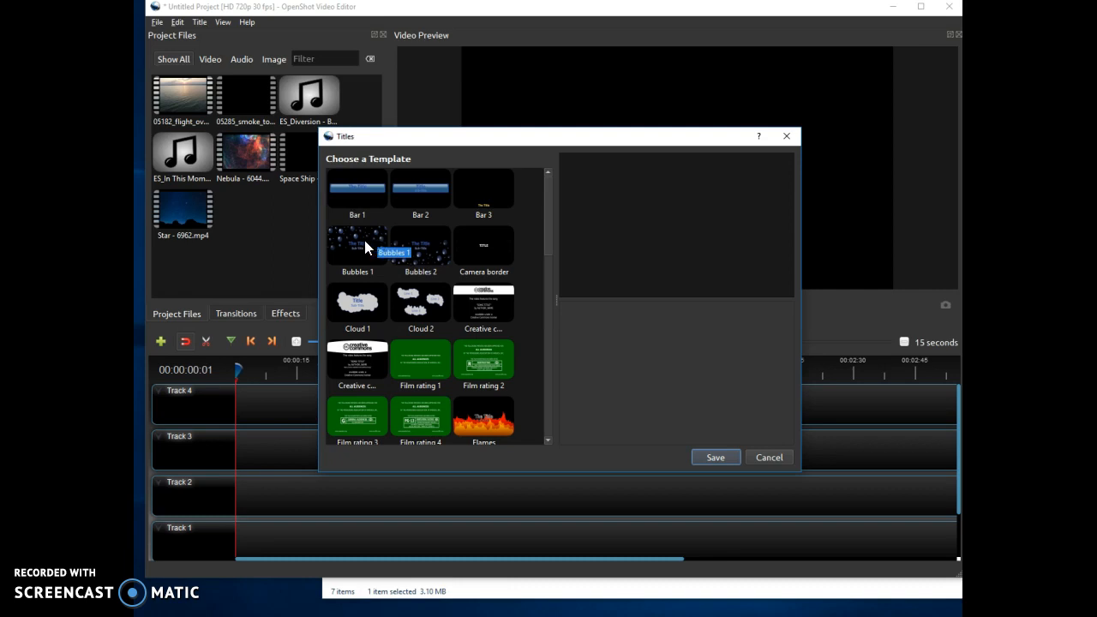
left_click_drag(365, 247, 271, 397)
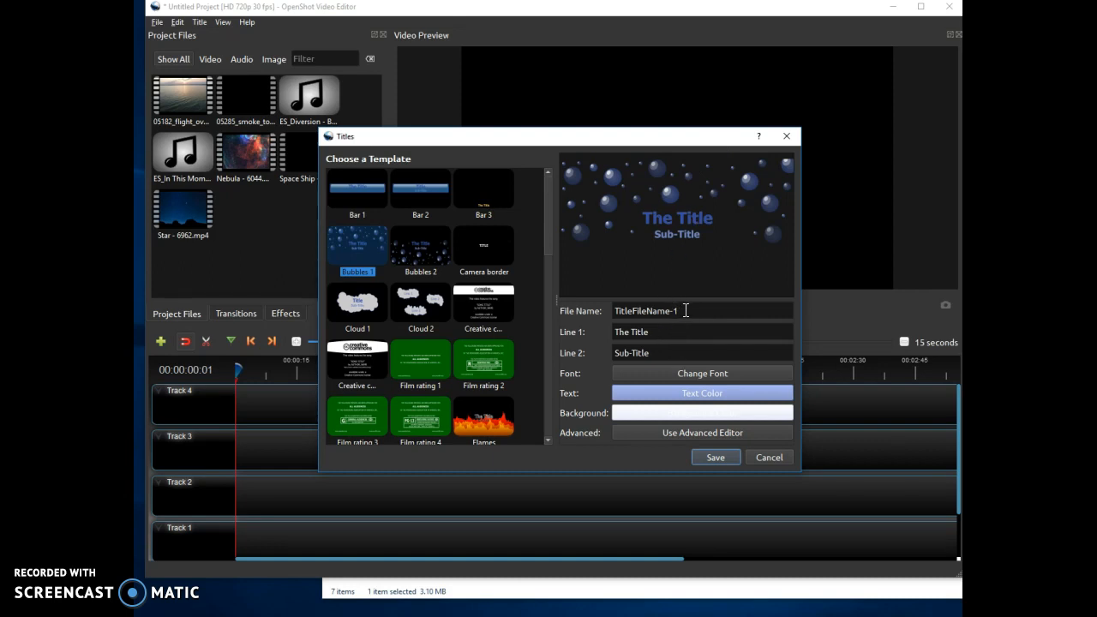
left_click_drag(663, 335, 612, 335)
type("Video E")
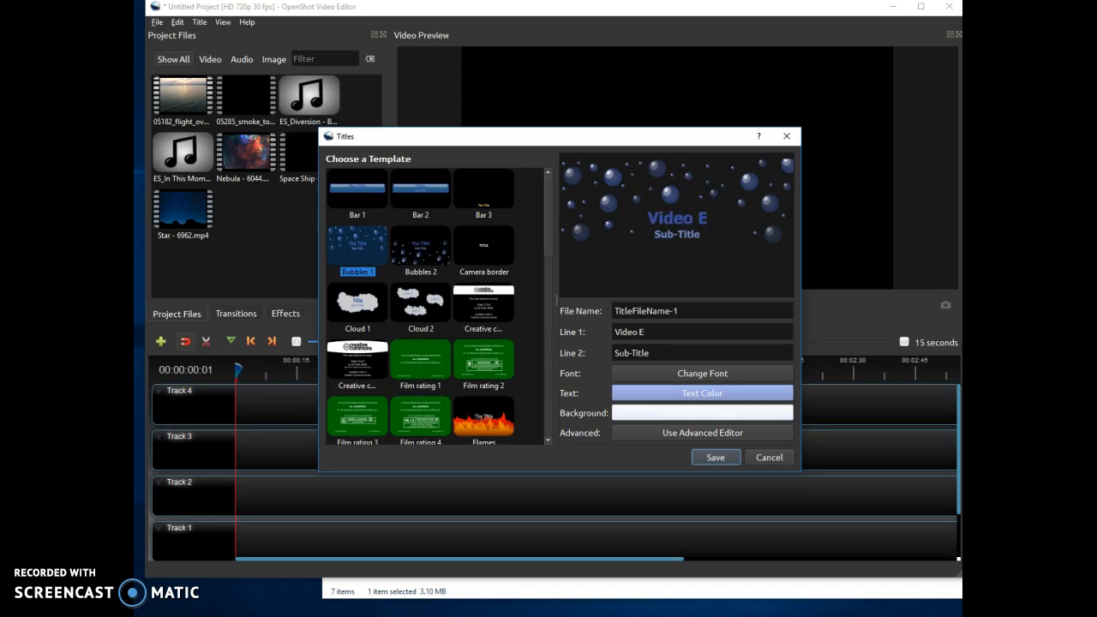
type("ditor Tut")
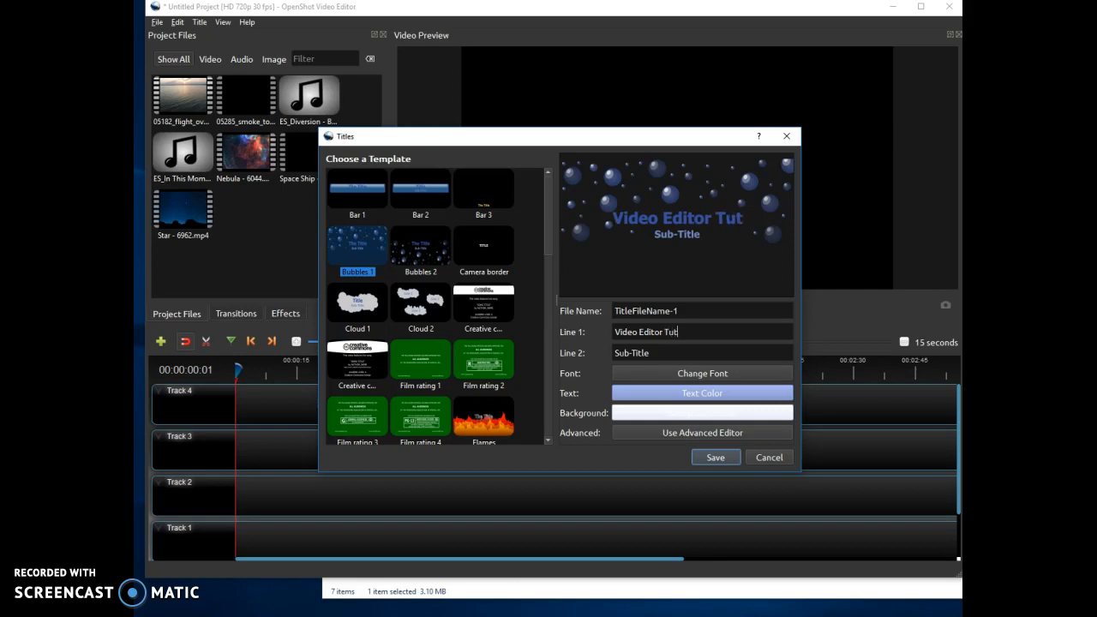
type("orial")
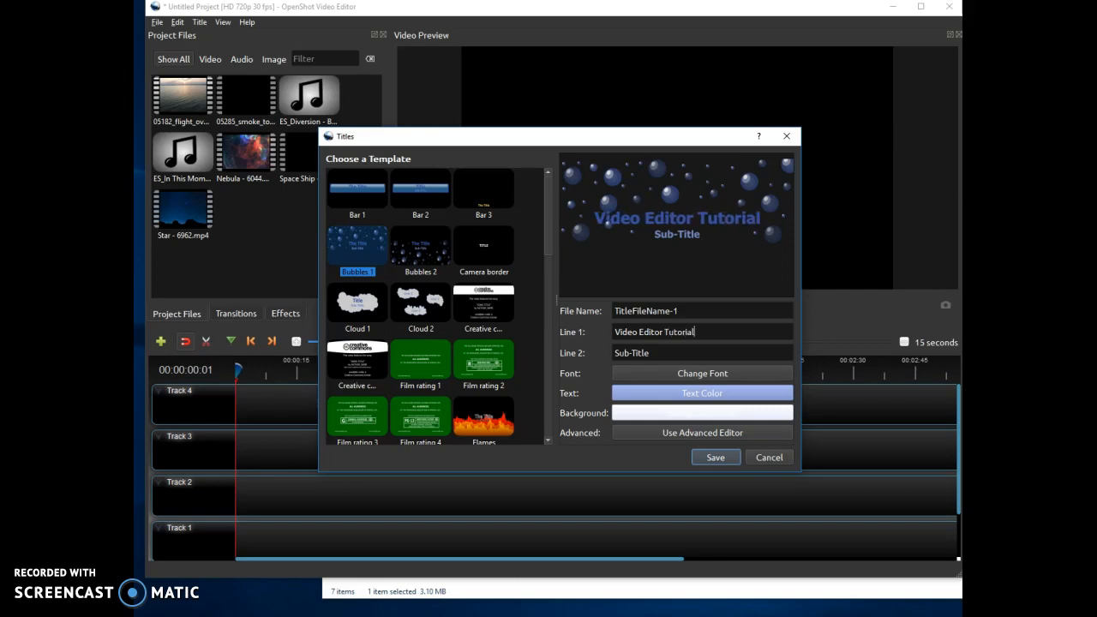
Set the title's Line 2 to mrquear.com and save the title.
left_click(654, 351)
left_click_drag(654, 351, 614, 354)
type("mrquear.com")
left_click(715, 456)
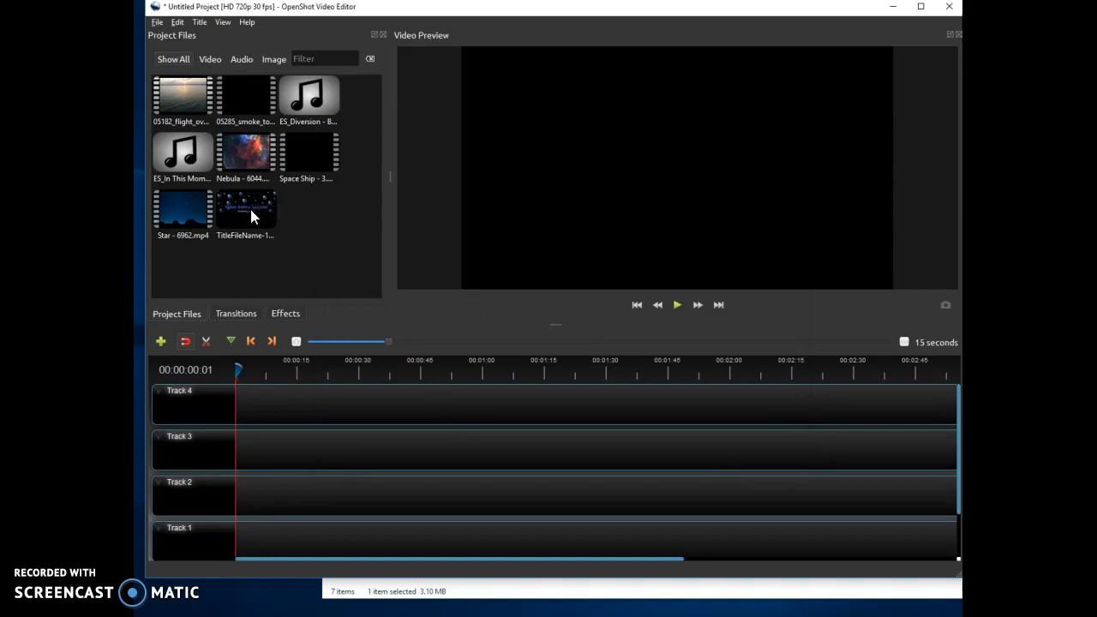
Place the new title clip at the start of Track 4.
left_click_drag(251, 215, 235, 405)
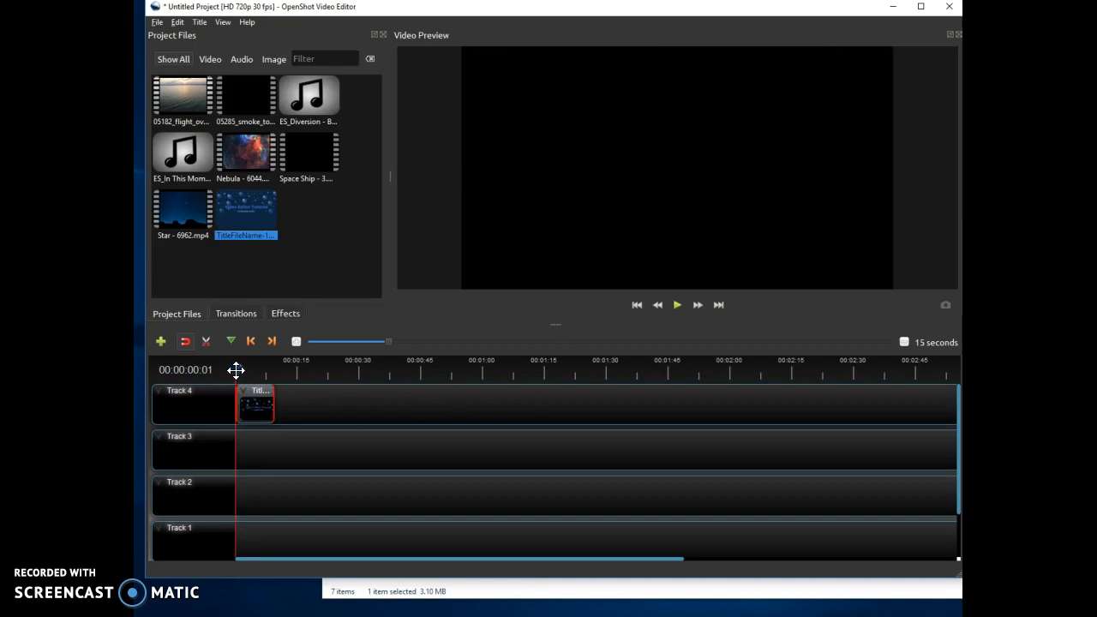
mouse_move(235, 370)
left_mouse_down()
mouse_move(835, 371)
mouse_move(236, 372)
left_mouse_up()
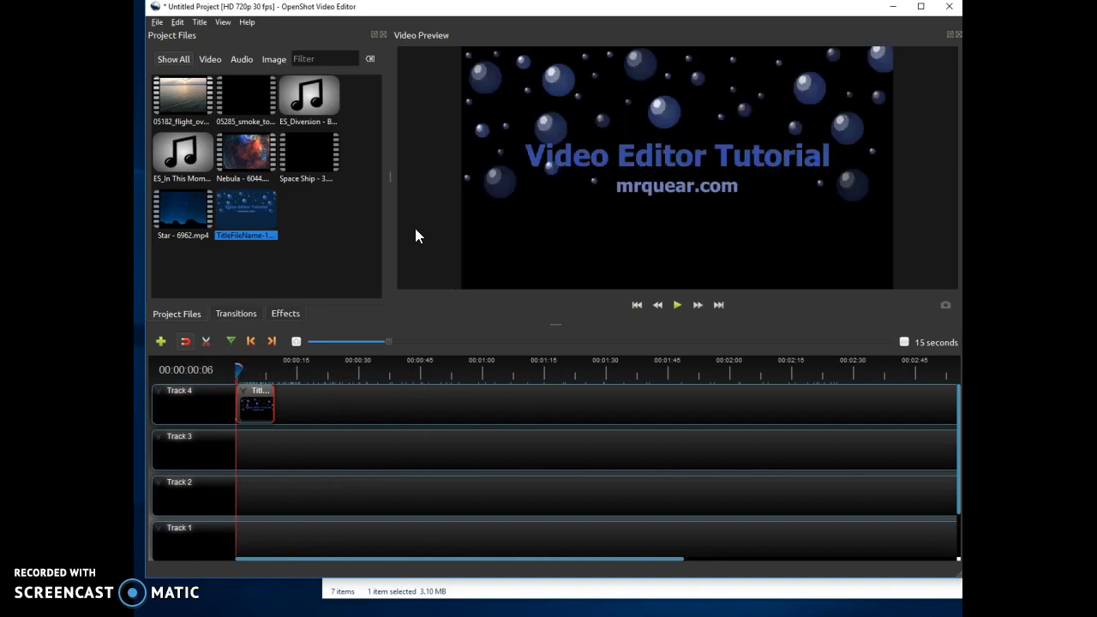
Add the 05182 lake flight clip to Track 4 right after the title and preview it from the start.
left_click_drag(186, 94, 278, 404)
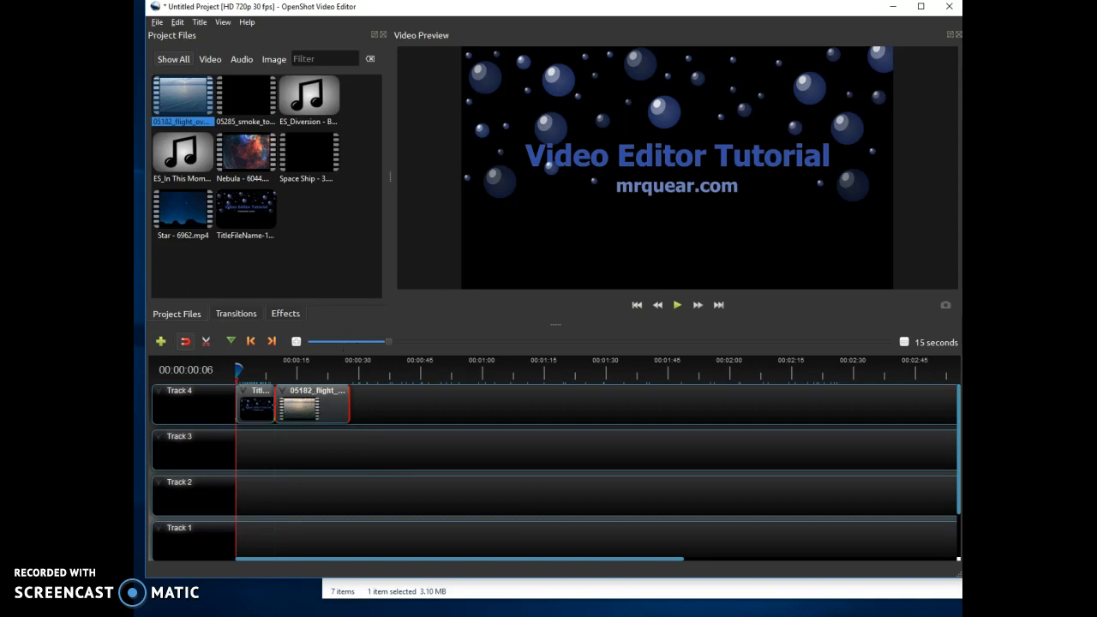
left_click(677, 306)
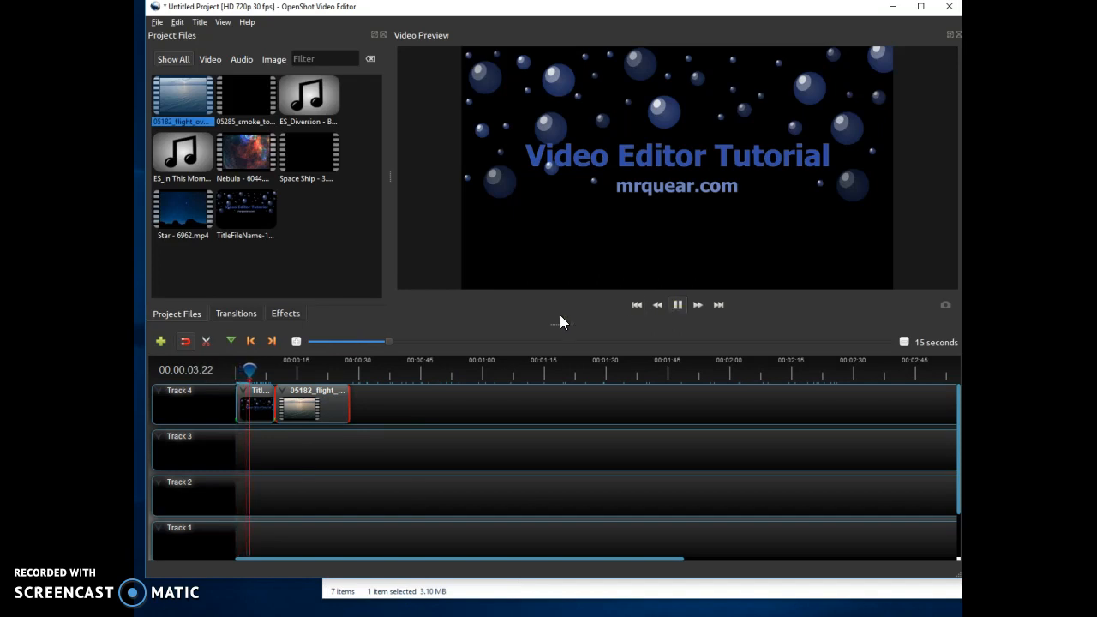
left_click_drag(257, 369, 225, 374)
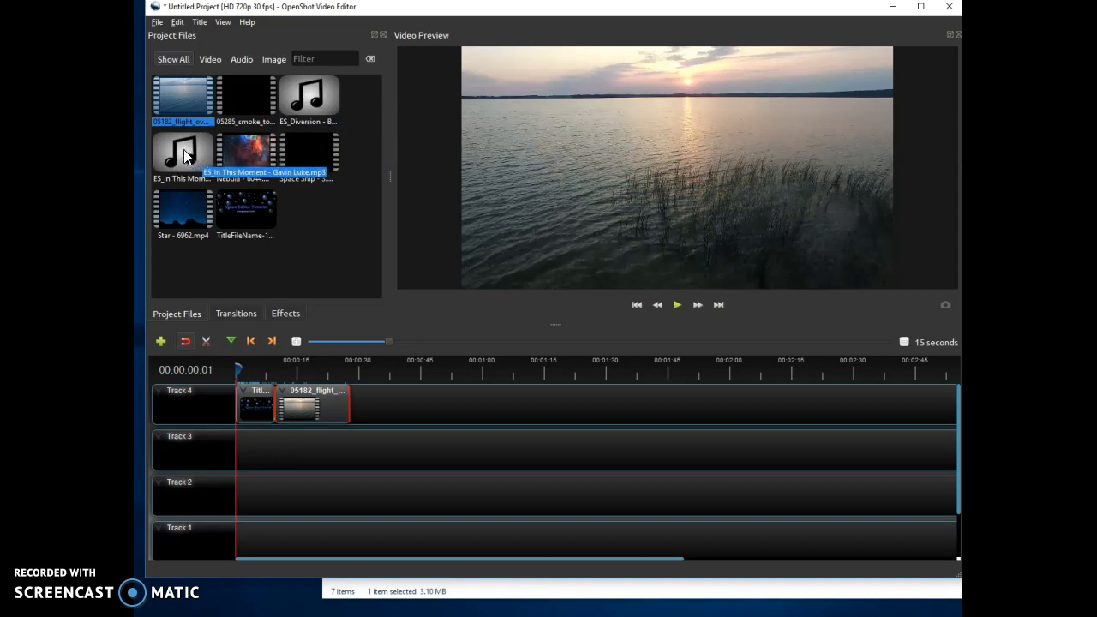
Add the ES_In This Moment music to the start of Track 3 and trim it to about 36 seconds.
left_click_drag(186, 155, 241, 456)
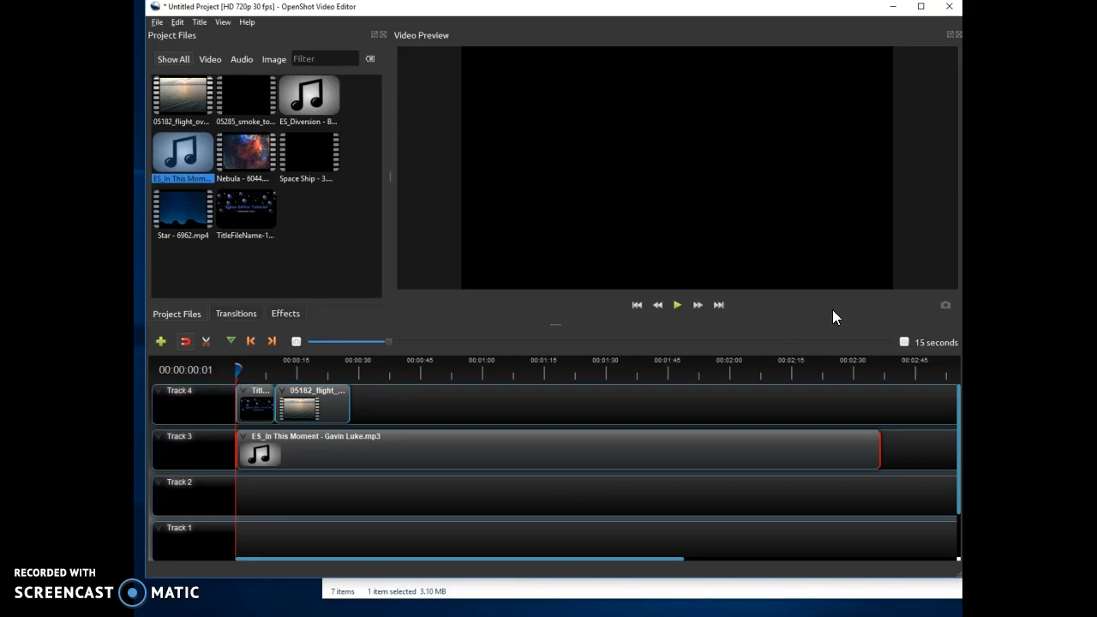
left_click(678, 305)
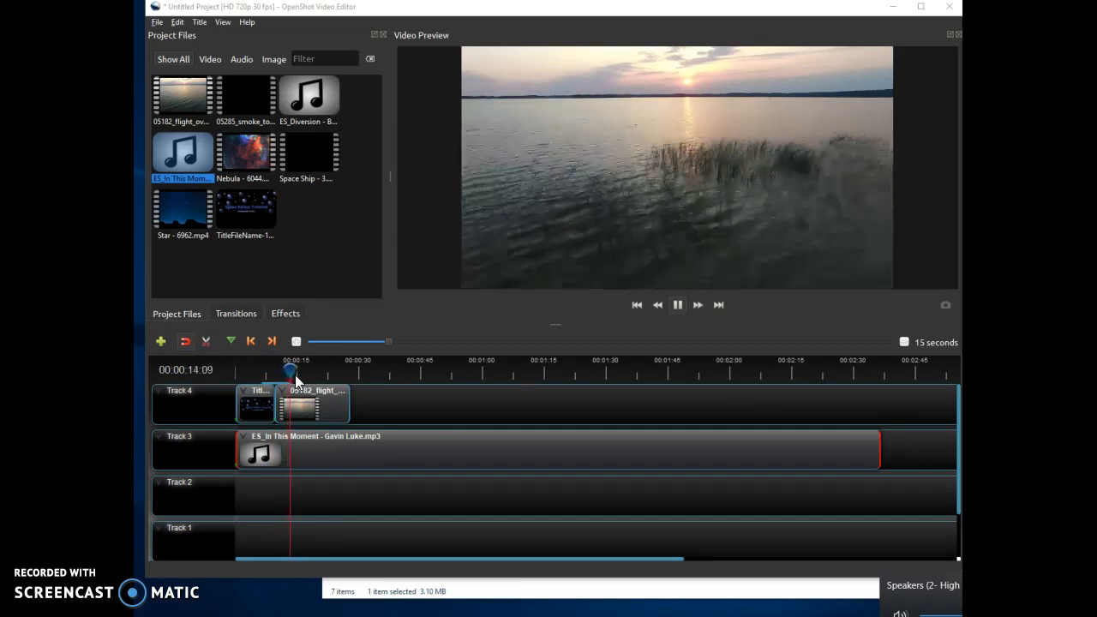
left_click(676, 305)
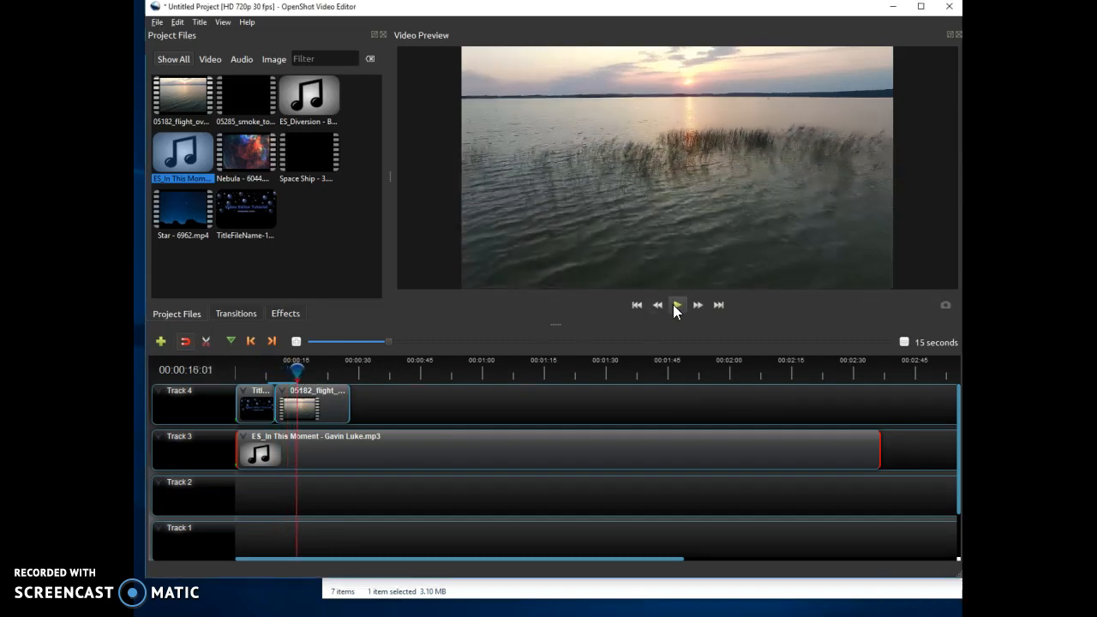
left_click_drag(295, 370, 236, 369)
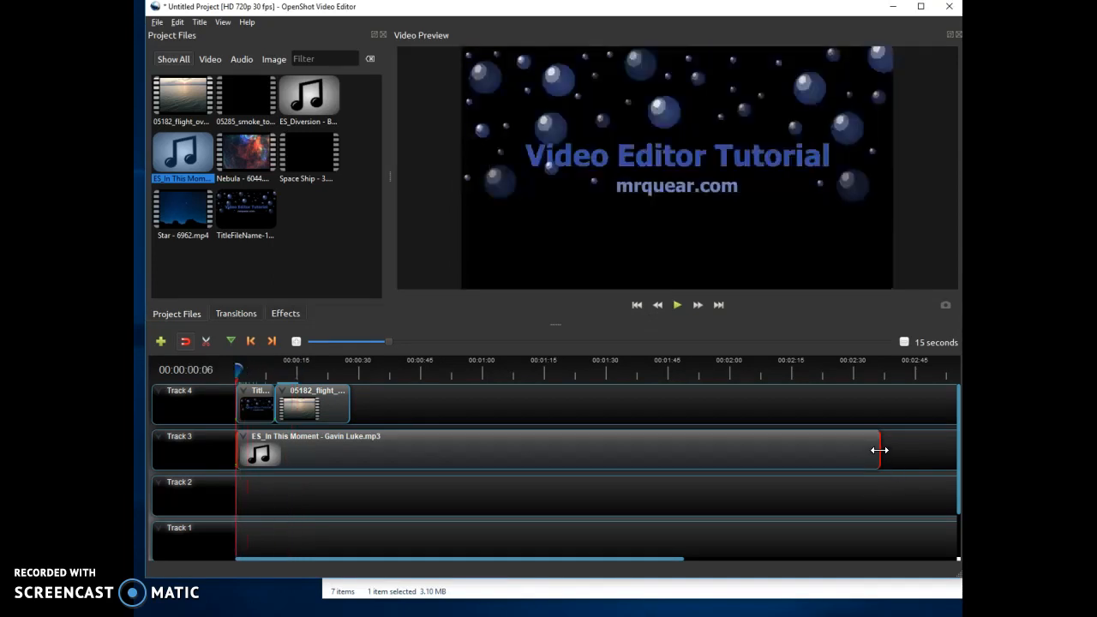
left_click_drag(879, 450, 382, 451)
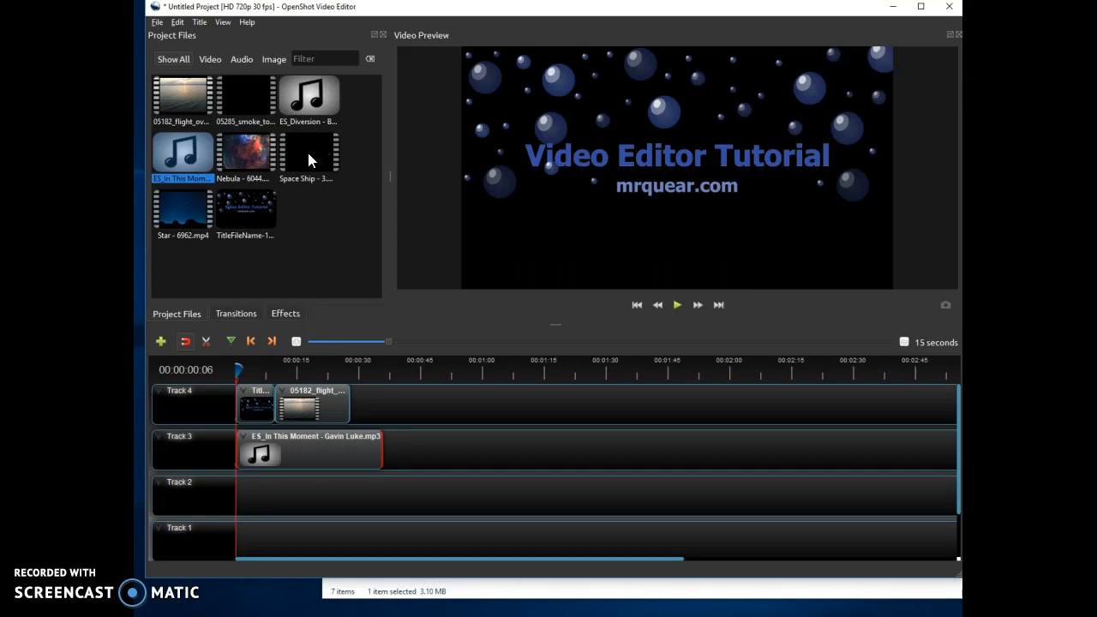
Add the Space Ship - 3 clip to Track 4 at about 37 seconds.
left_click_drag(308, 161, 387, 385)
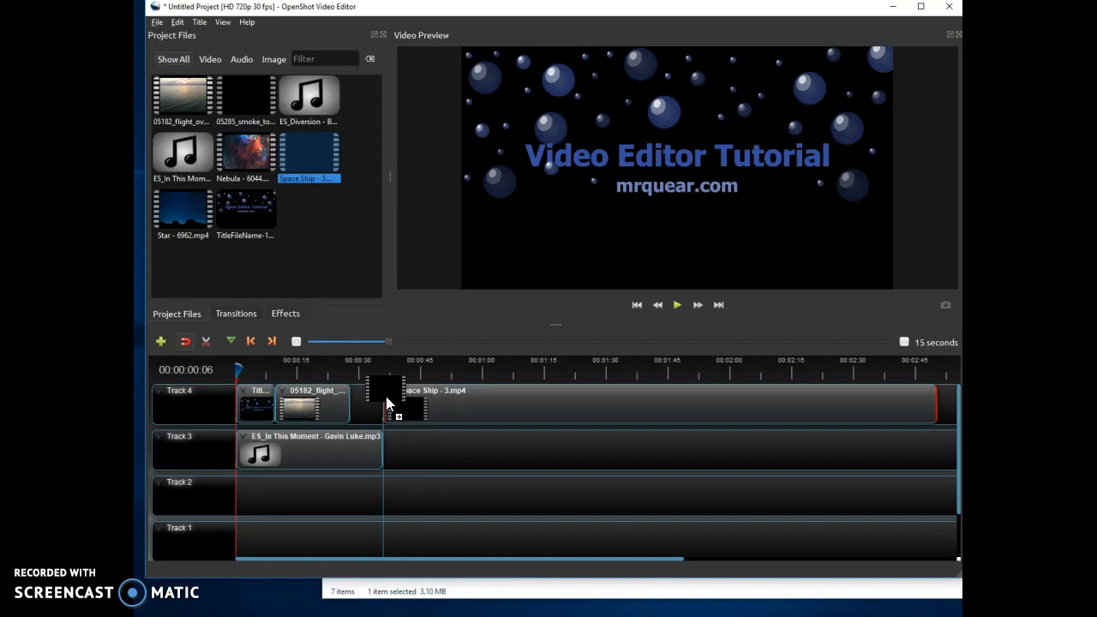
left_click_drag(385, 403, 385, 403)
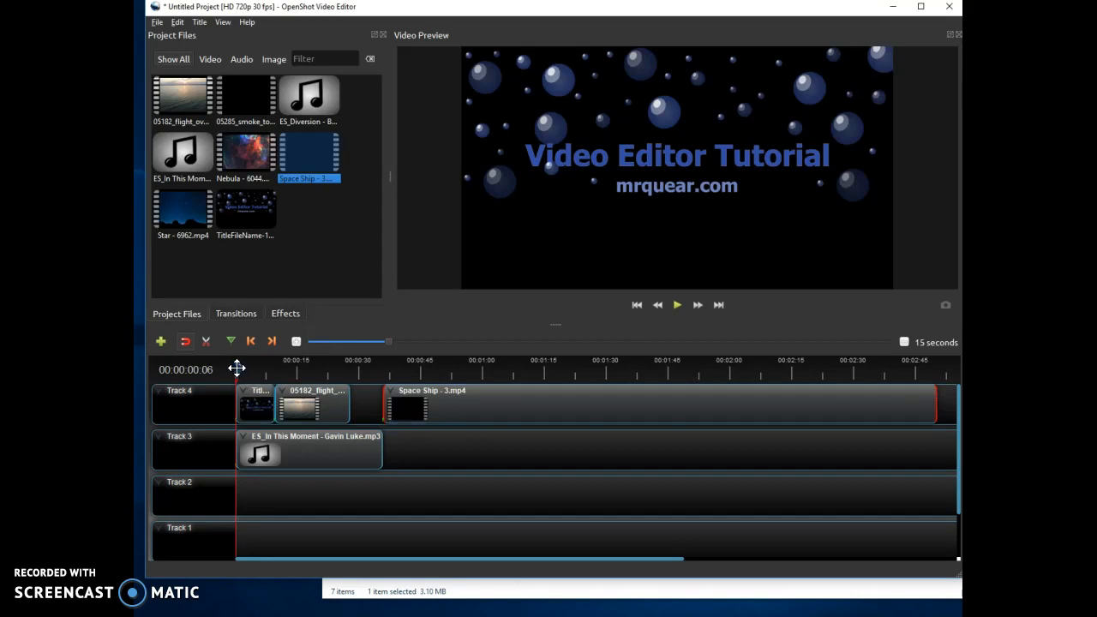
Extend the music clip's end to about 00:00:46 and preview the sequence.
left_click_drag(237, 368, 415, 371)
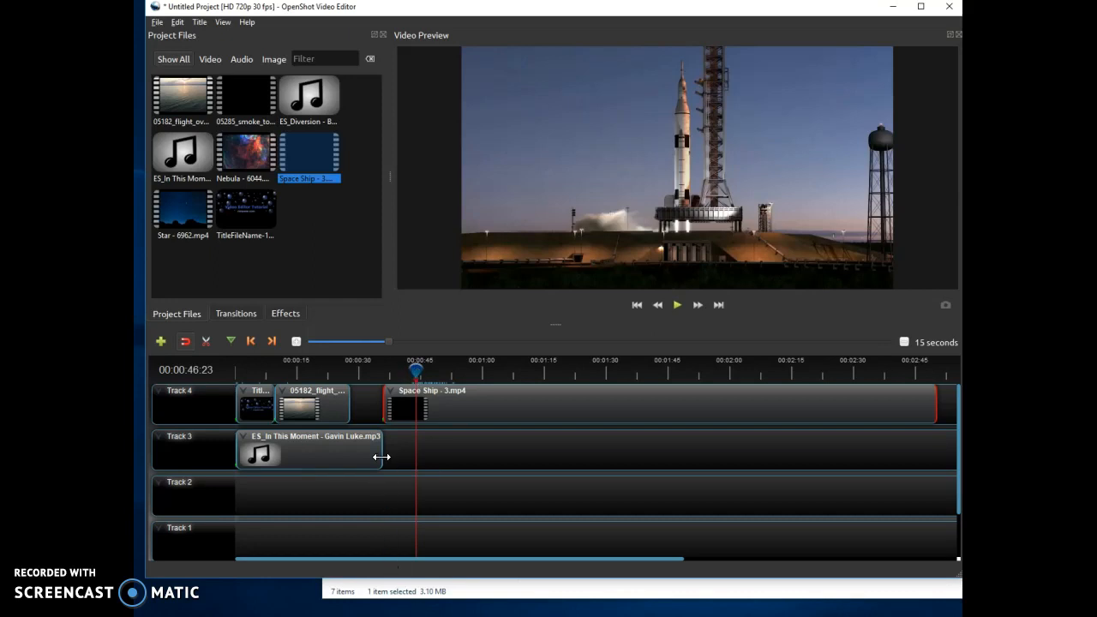
left_click_drag(381, 456, 415, 459)
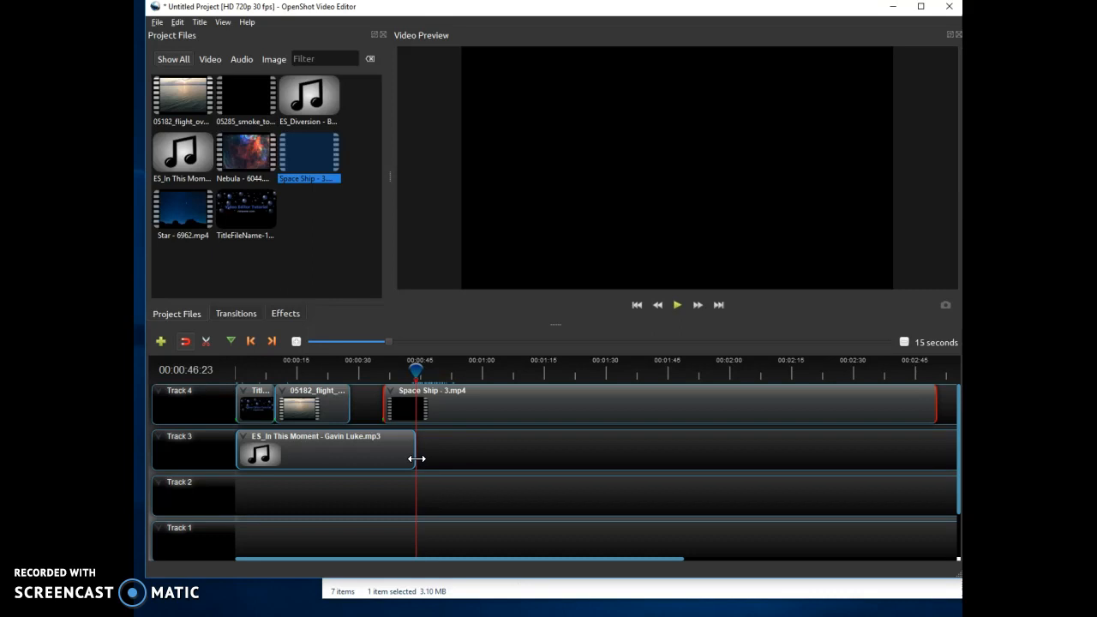
left_click_drag(419, 456, 418, 456)
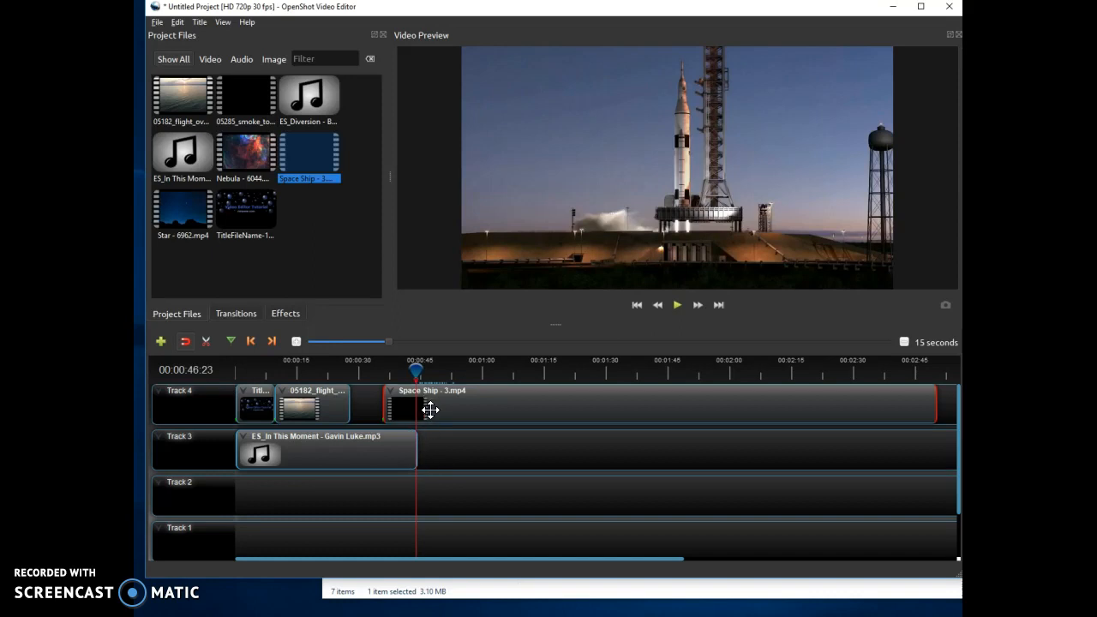
left_click(677, 306)
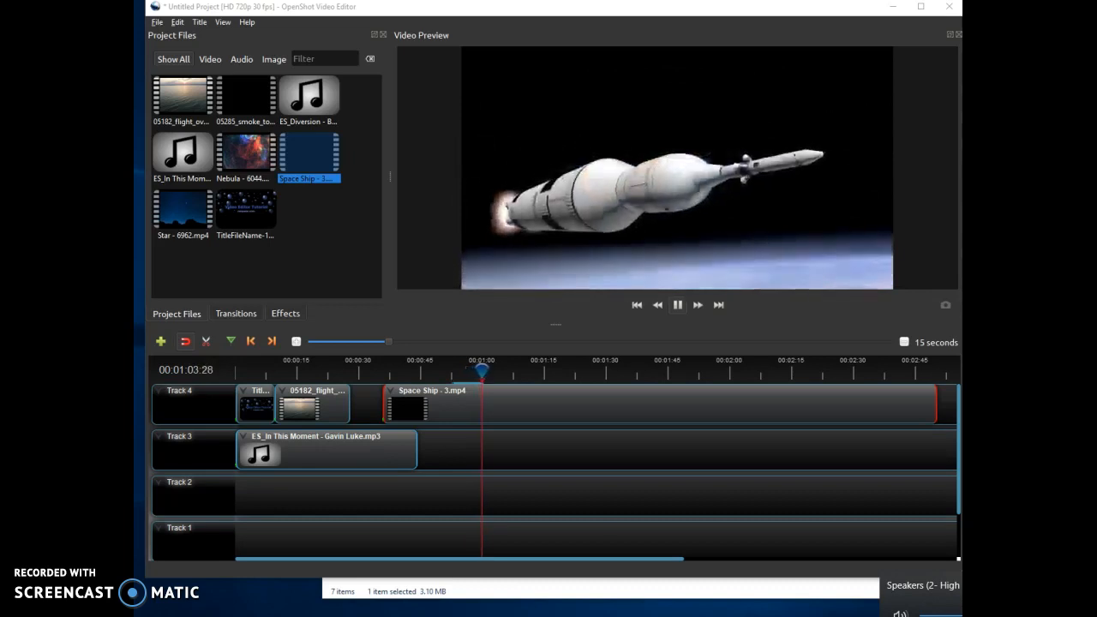
left_click(679, 307)
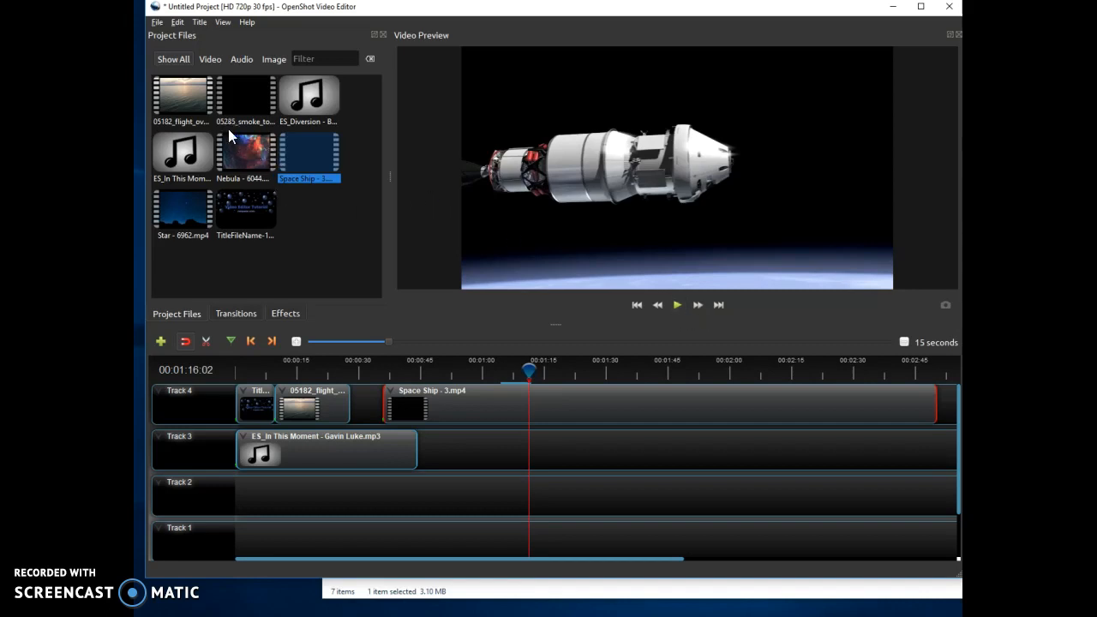
Trim the Space Ship clip to end at about 1:16 and place the 05285 smoke clip right after it on Track 4.
left_click_drag(246, 108, 534, 430)
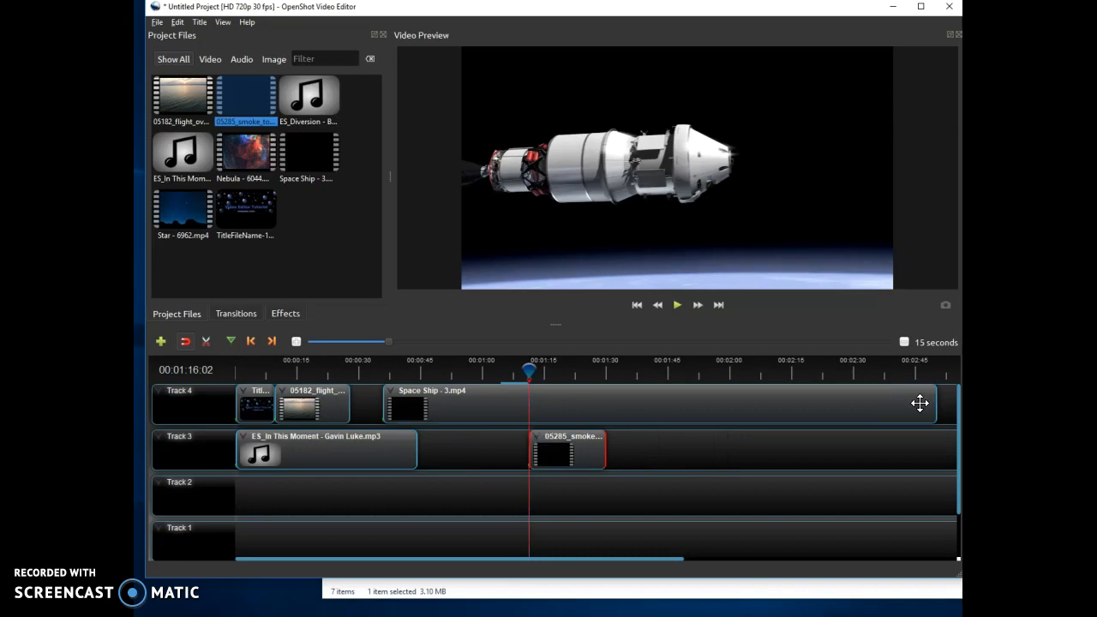
left_click_drag(936, 399, 531, 407)
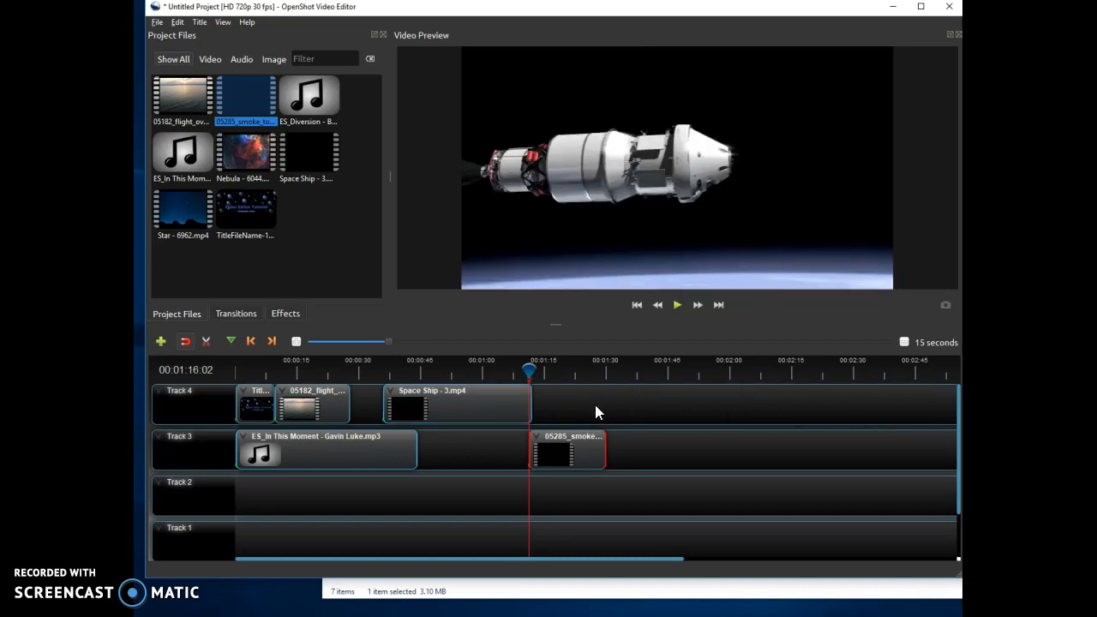
mouse_move(528, 370)
left_mouse_down()
mouse_move(566, 371)
mouse_move(521, 370)
left_mouse_up()
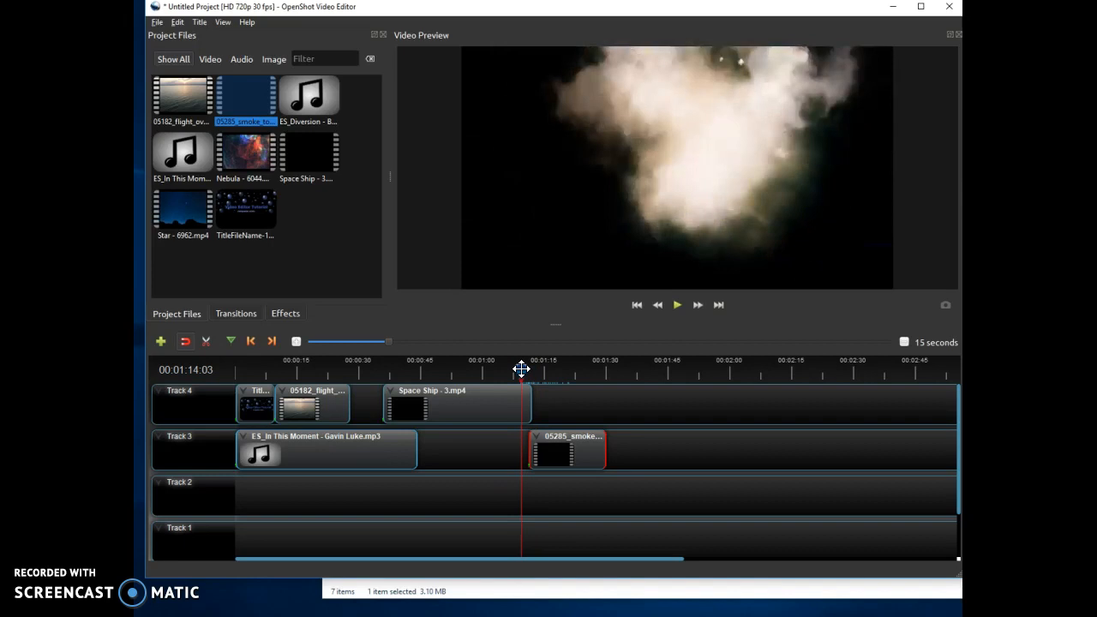
left_click_drag(570, 450, 532, 396)
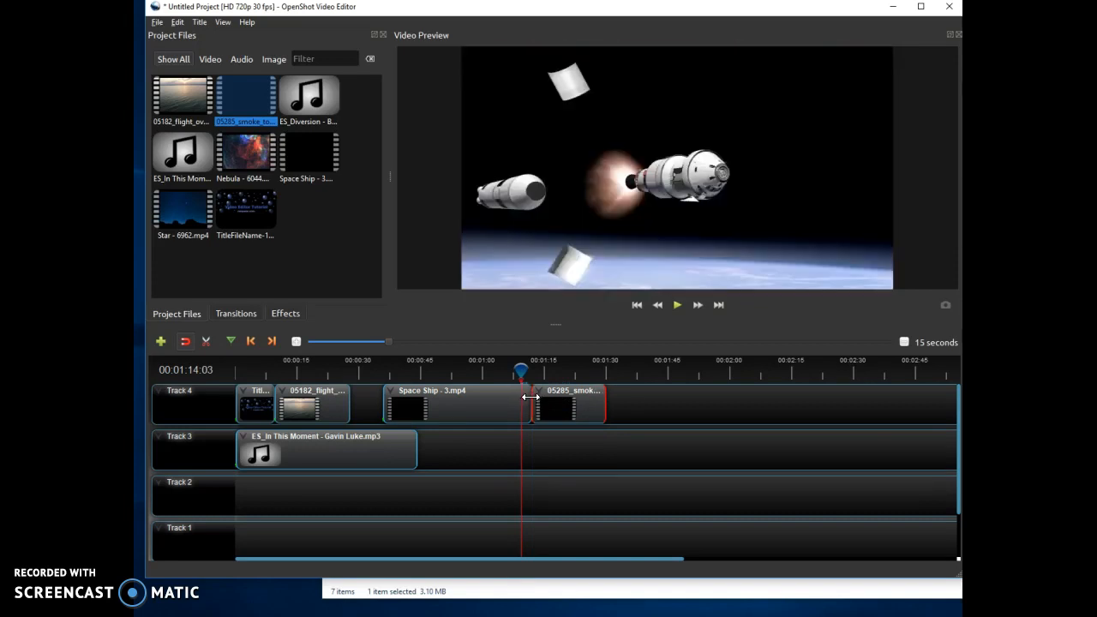
Overlap the start of the 05285 smoke clip with the end of the Space Ship clip on Track 4, at about 1:12.
mouse_move(531, 397)
left_mouse_down()
mouse_move(543, 402)
mouse_move(525, 404)
left_mouse_up()
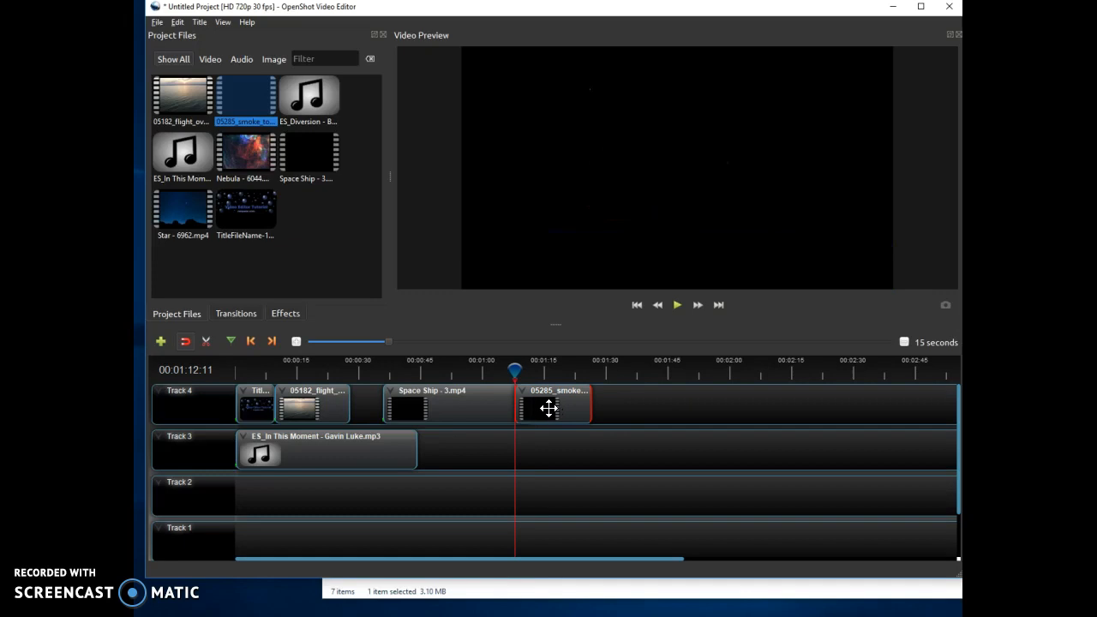
left_click_drag(549, 409, 545, 449)
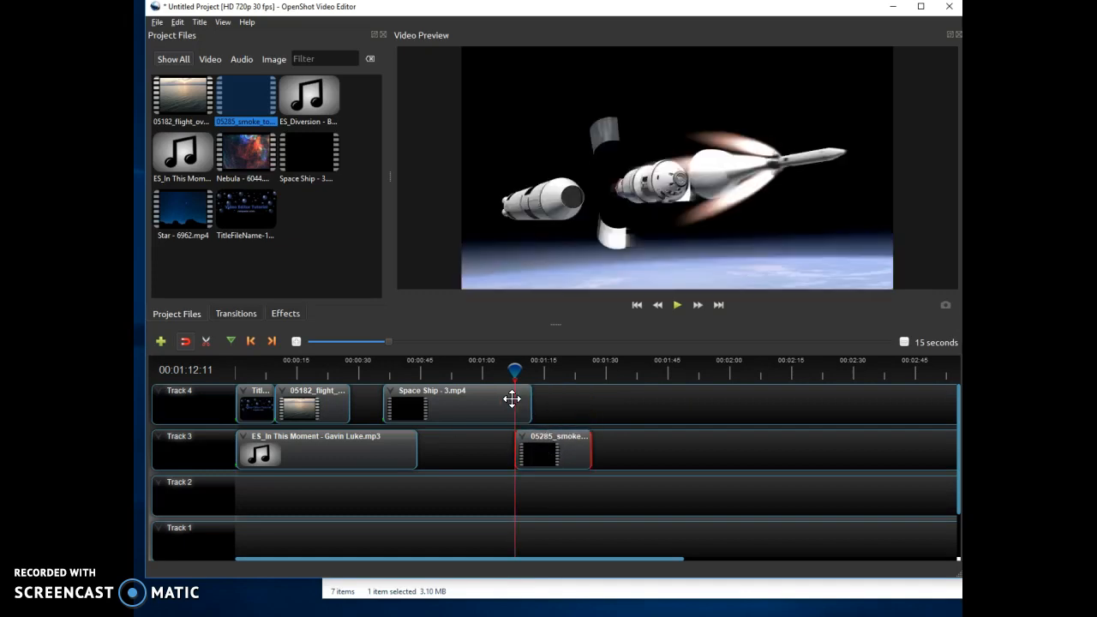
left_click_drag(546, 440, 545, 409)
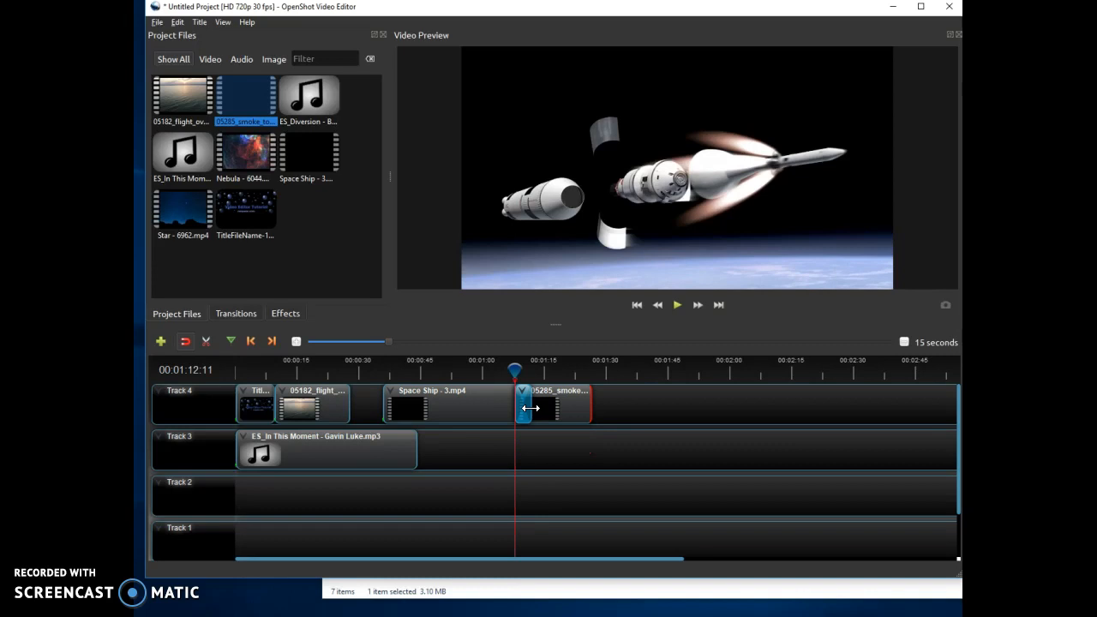
Add the Nebula clip to Track 4 directly after the smoke clip, at about 1:30.
left_click_drag(514, 373, 583, 371)
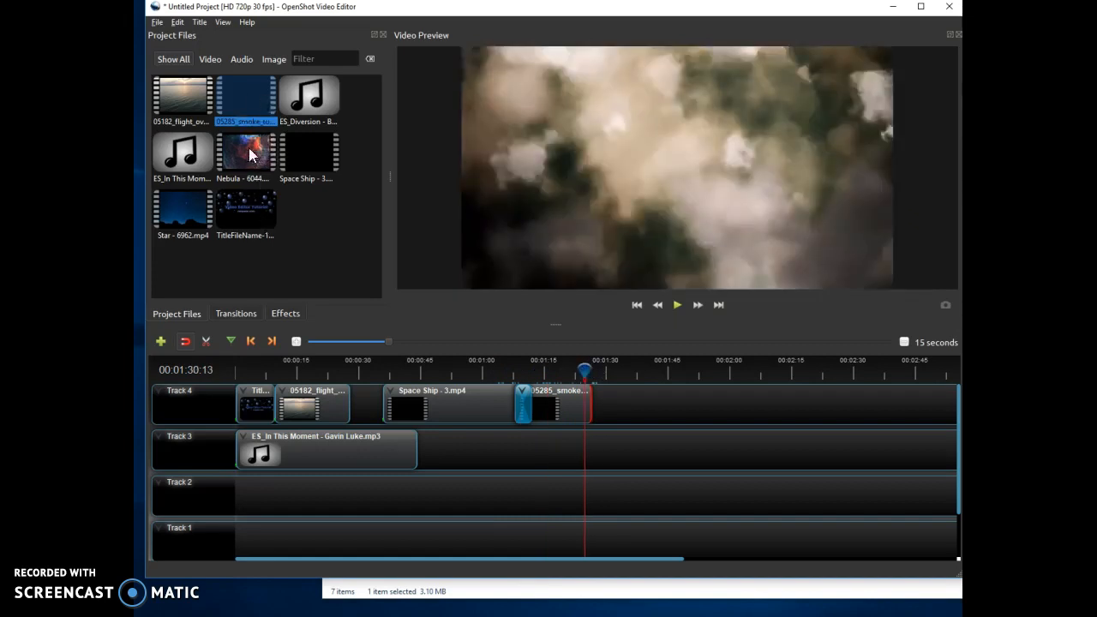
left_click_drag(249, 147, 590, 398)
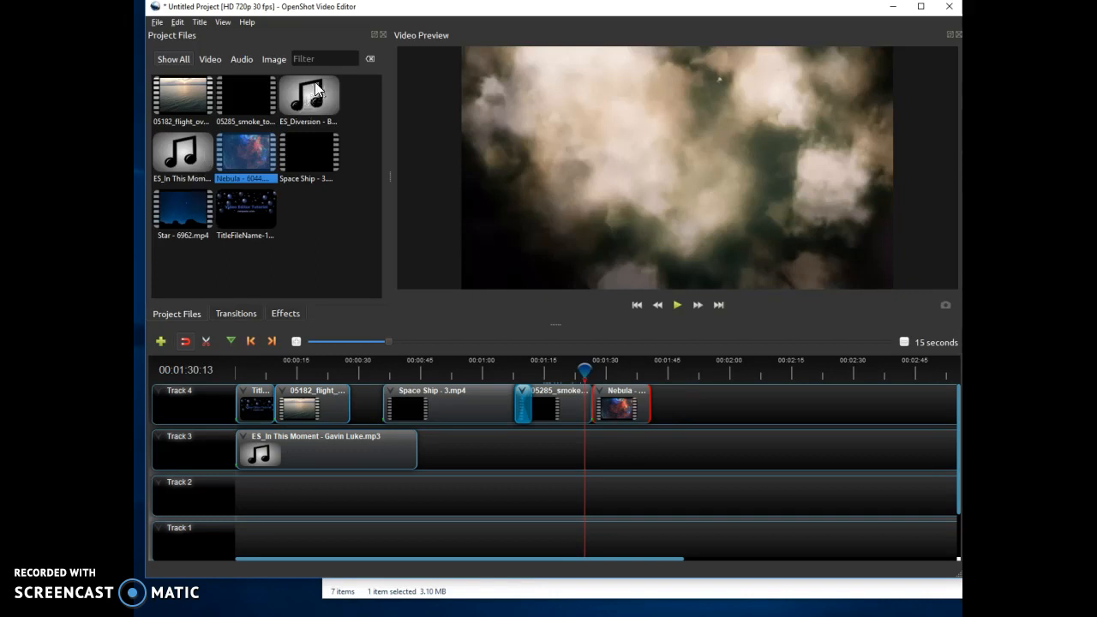
Add the ES_Diversion music to Track 3 starting at about 1:30, under the Nebula clip.
left_click_drag(314, 90, 594, 446)
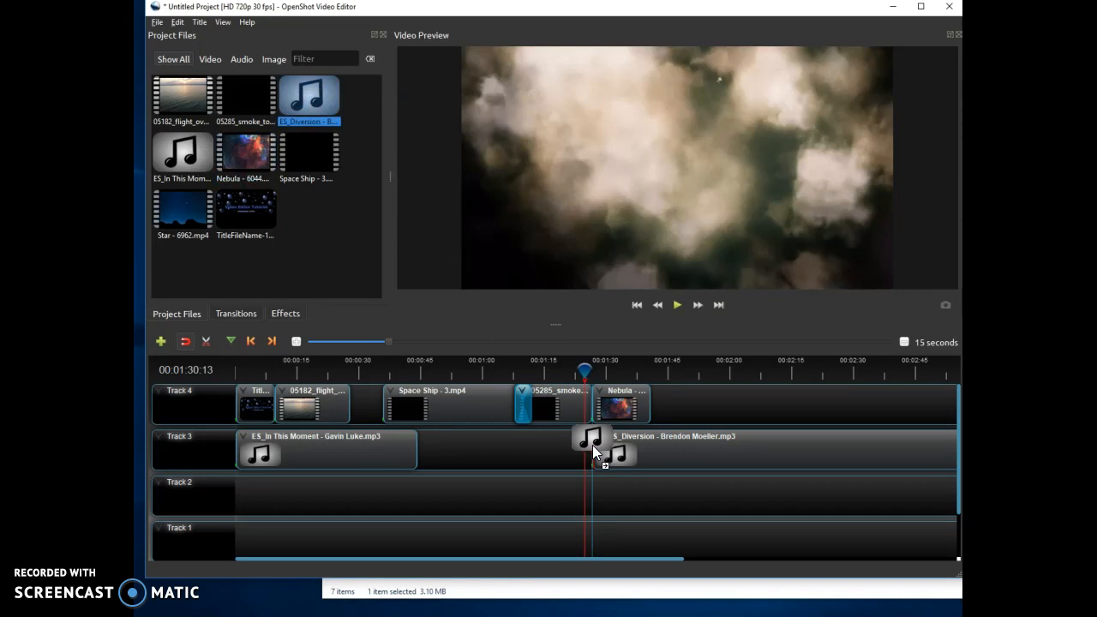
left_click_drag(591, 446, 589, 446)
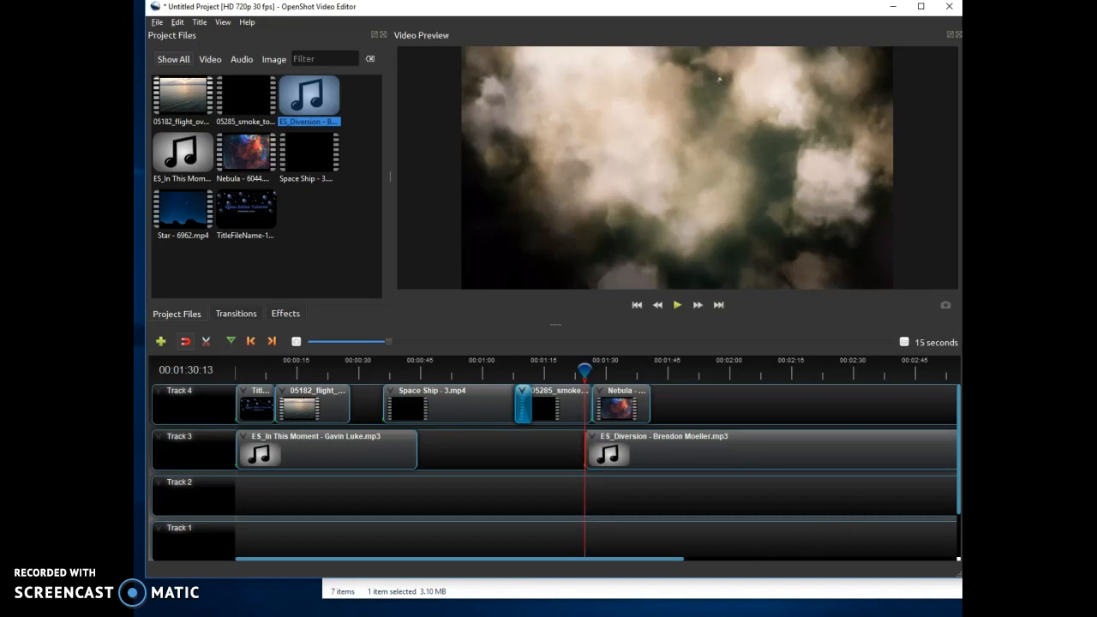
scroll(505, 467, "down", 1)
scroll(509, 470, "up", 1)
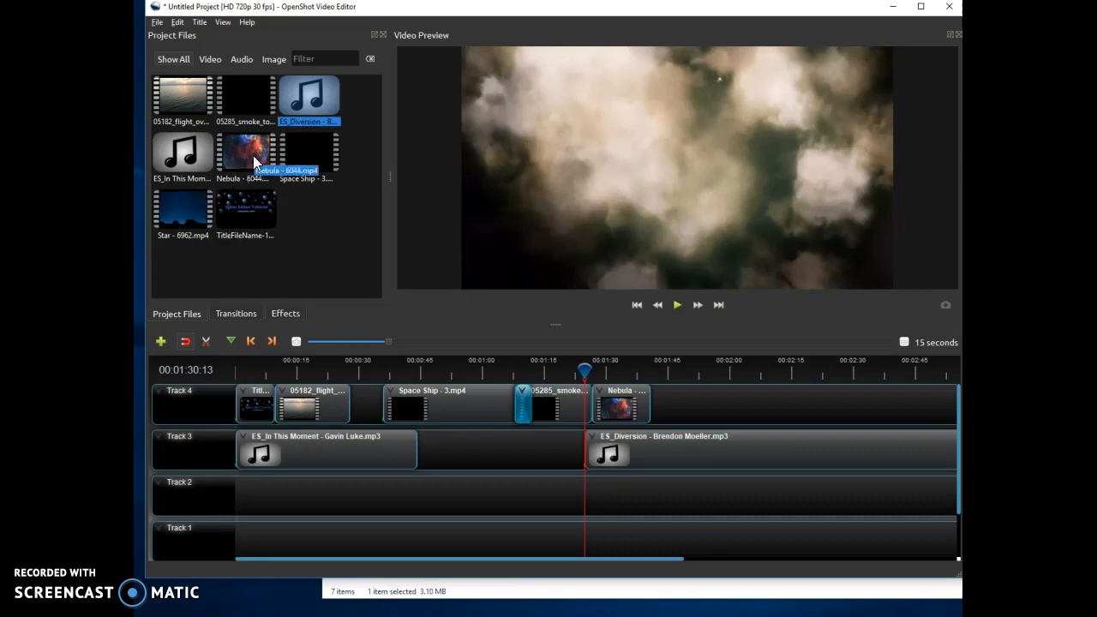
Append the Star clip and then the 05182 flight clip to Track 4 after the Nebula clip.
left_click_drag(182, 209, 656, 403)
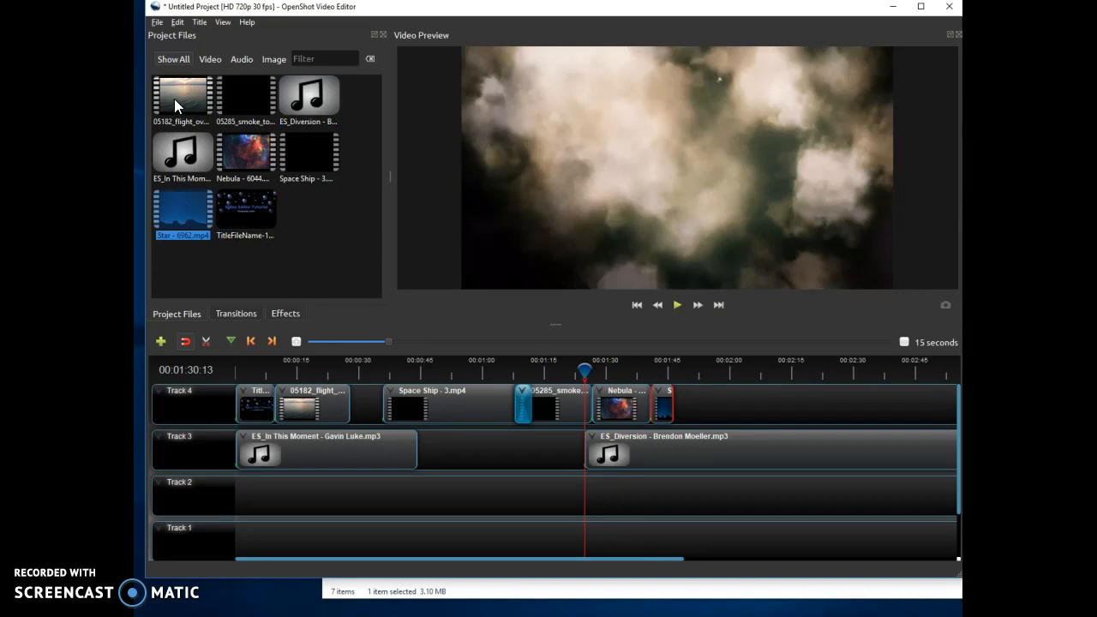
left_click_drag(174, 99, 676, 412)
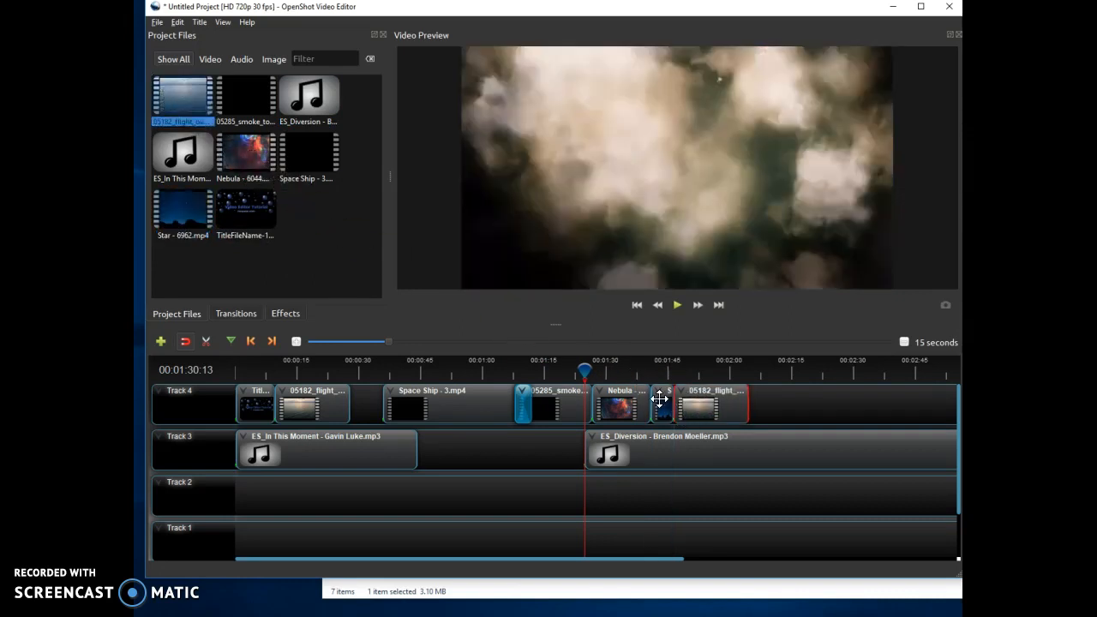
Create a new title from the Creative Commons template and place it at the end of Track 4.
left_click(201, 24)
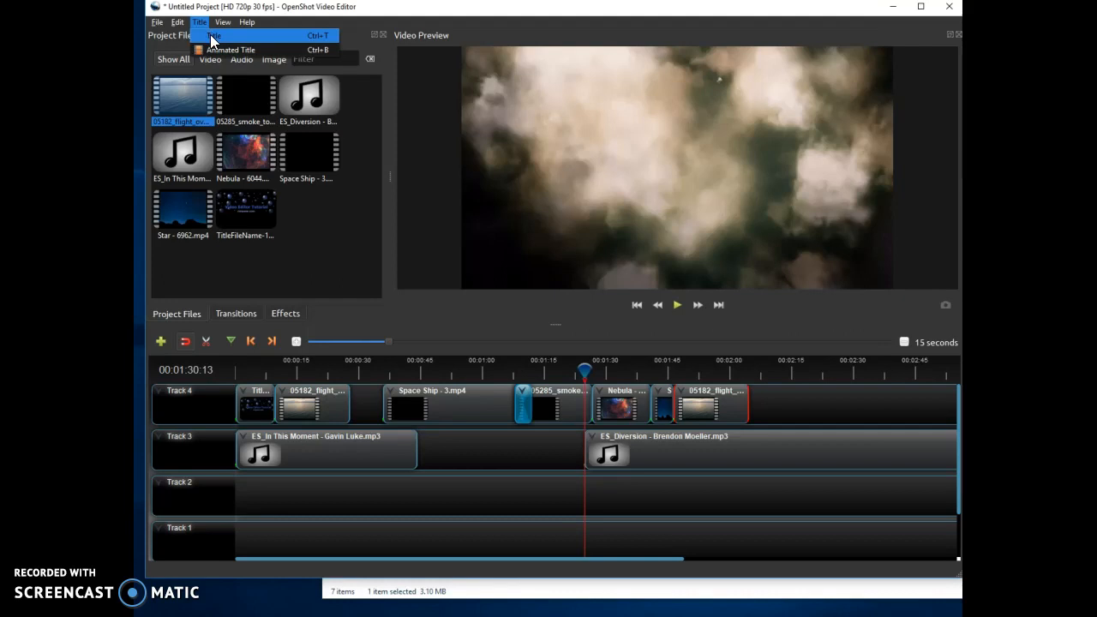
left_click(210, 35)
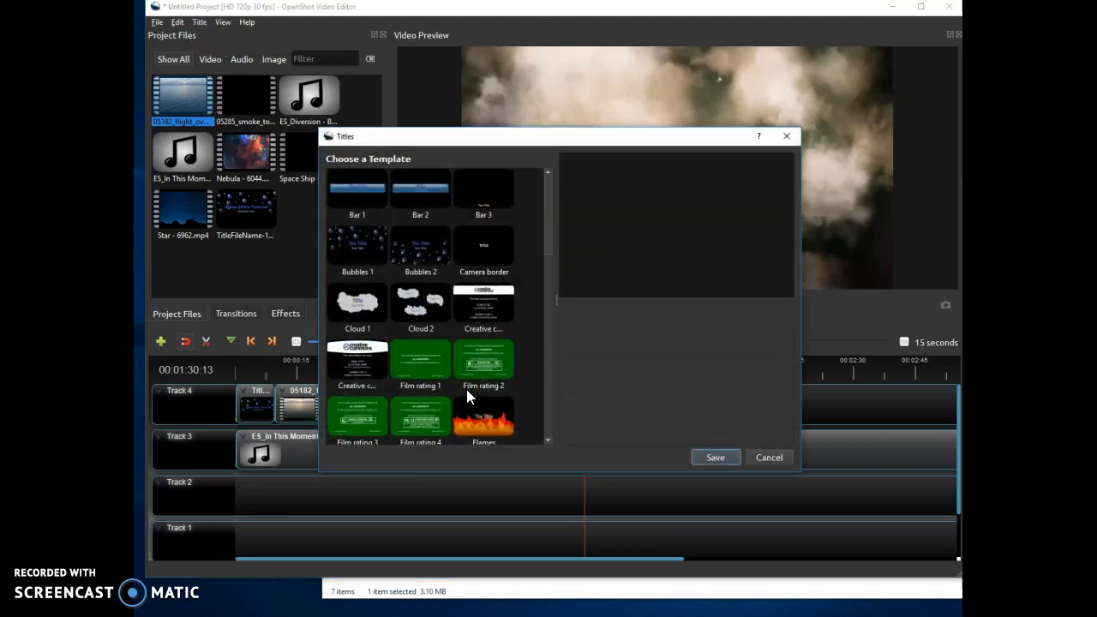
scroll(466, 389, "down", 3)
scroll(486, 405, "up", 3)
left_click(485, 300)
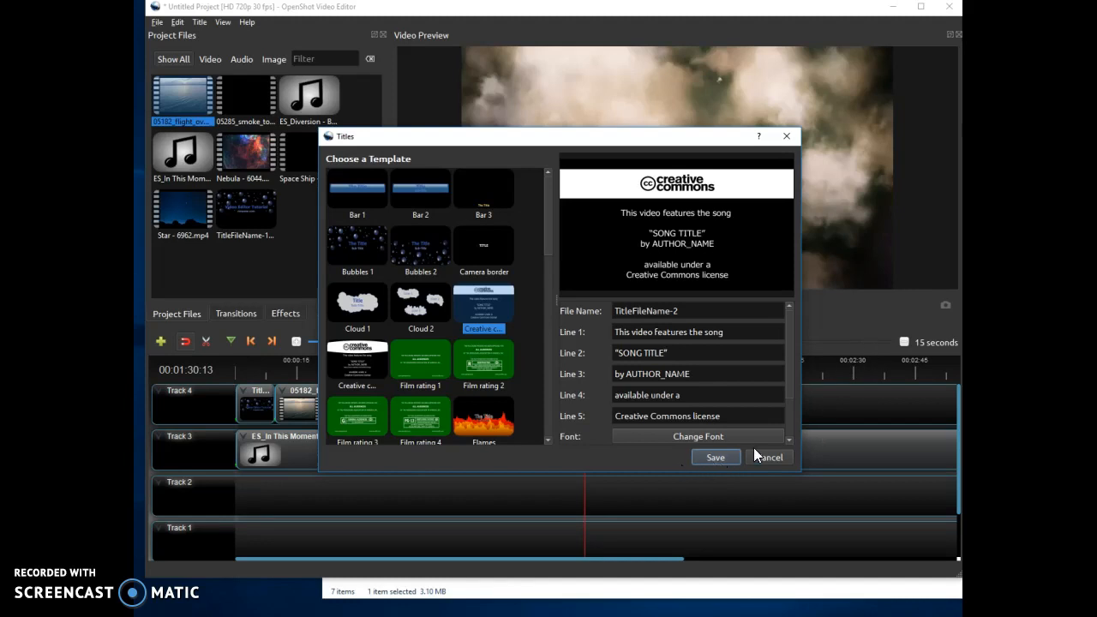
left_click(715, 456)
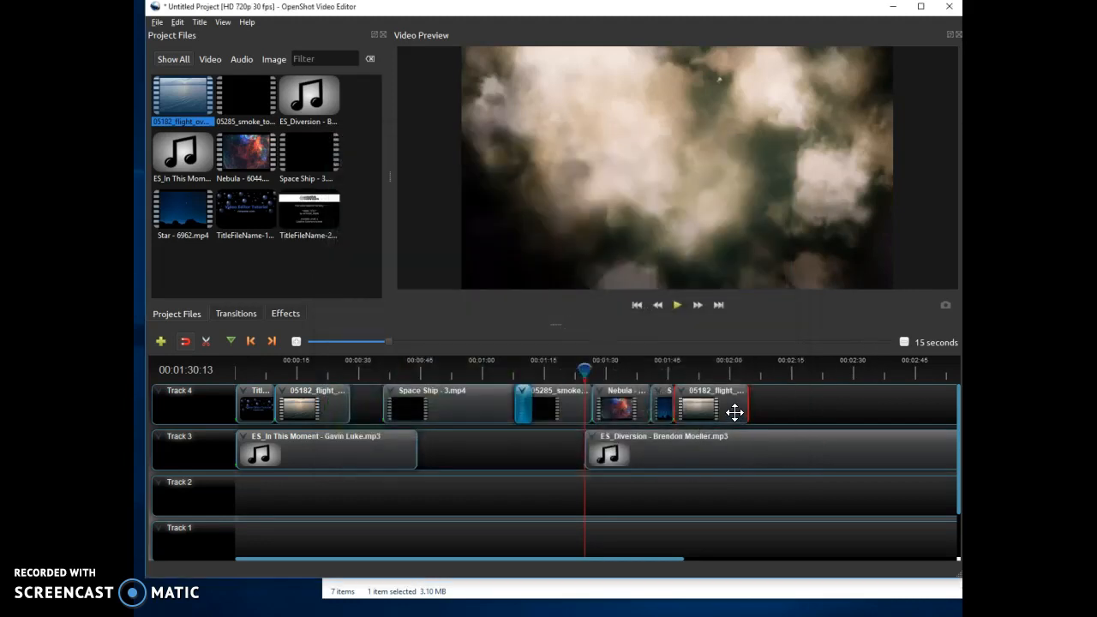
left_click_drag(308, 214, 750, 400)
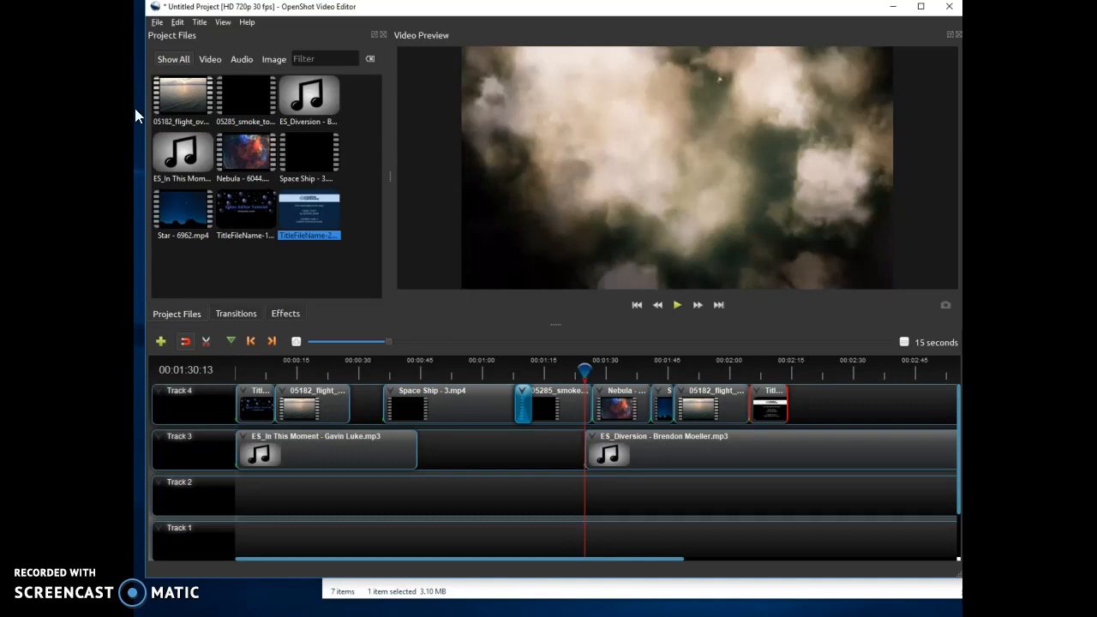
Export the video as MP4 (h.264), HD 720p 30 fps, High quality.
left_click(157, 22)
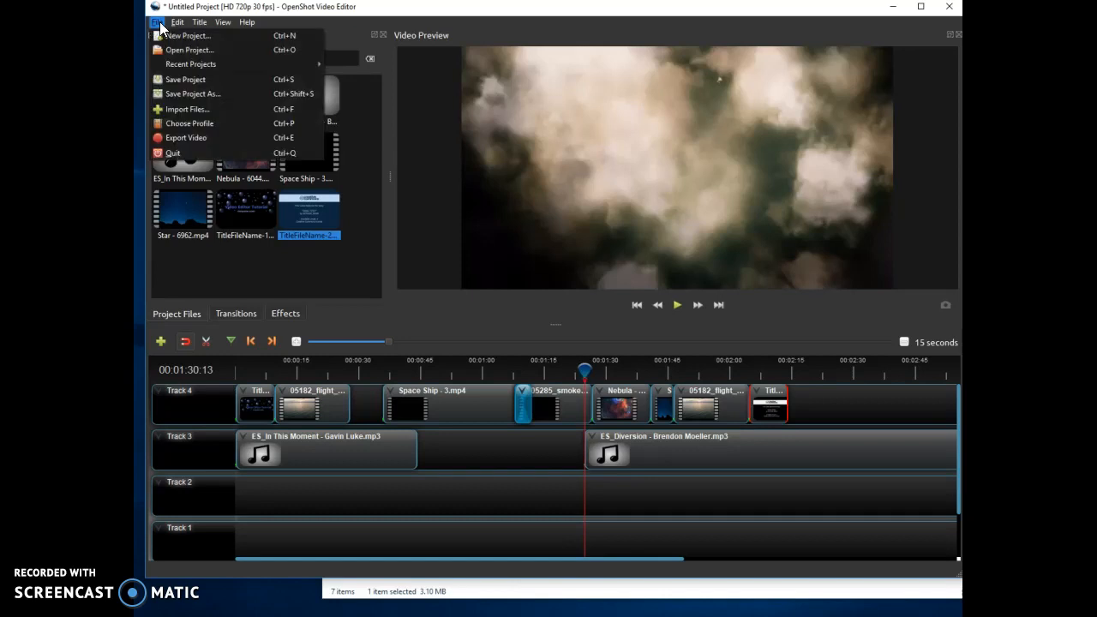
left_click(185, 137)
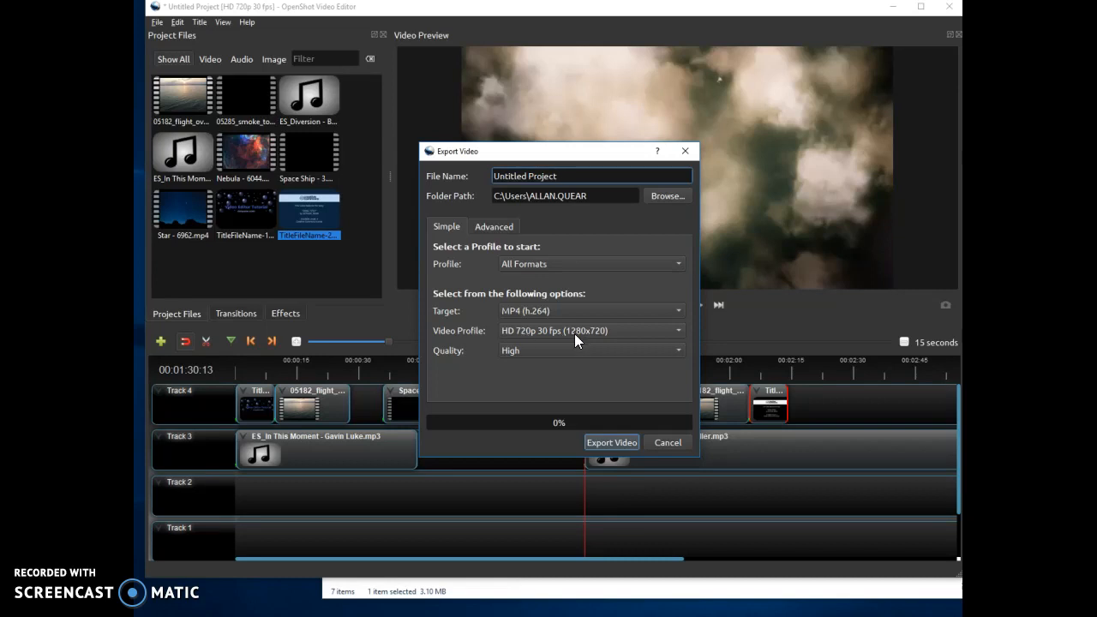
left_click(596, 442)
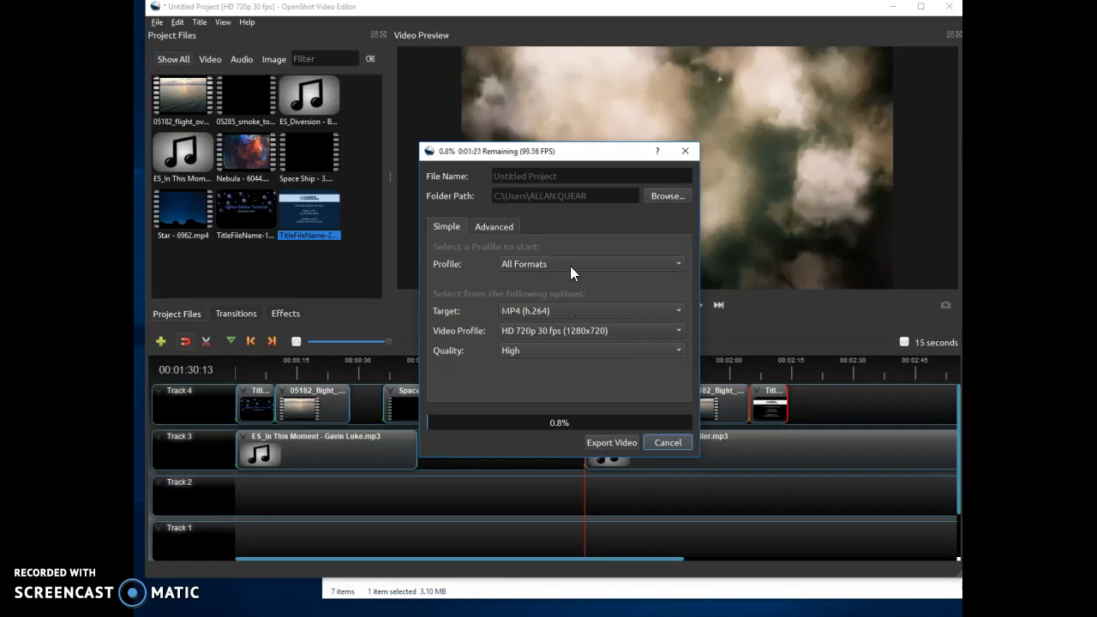